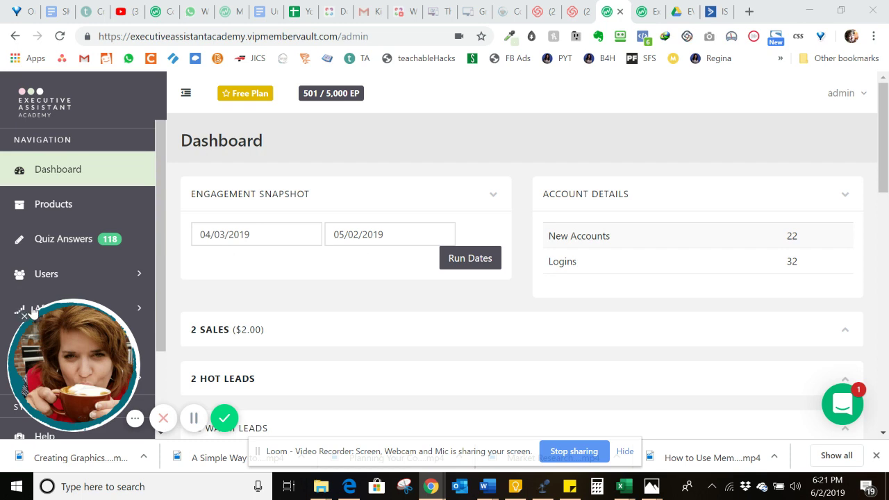
- Expand the Affiliates section in the admin sidebar to reveal its Settings link
mouse_move(123, 310)
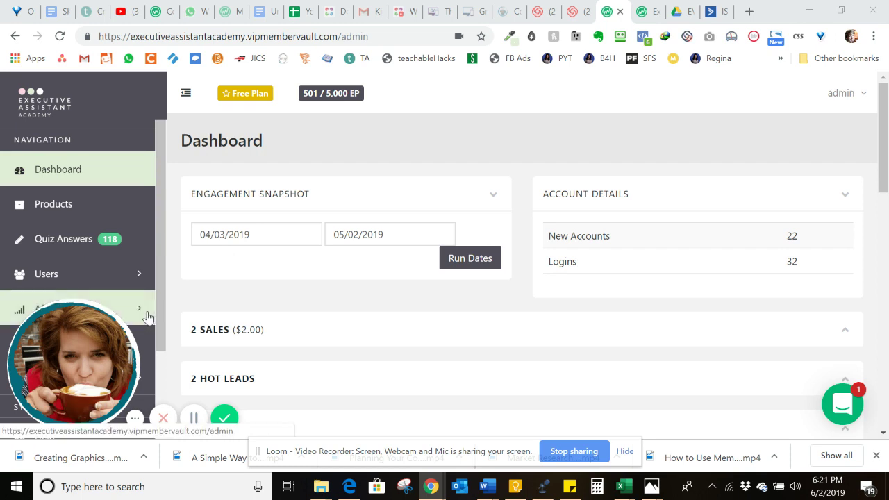
click(147, 317)
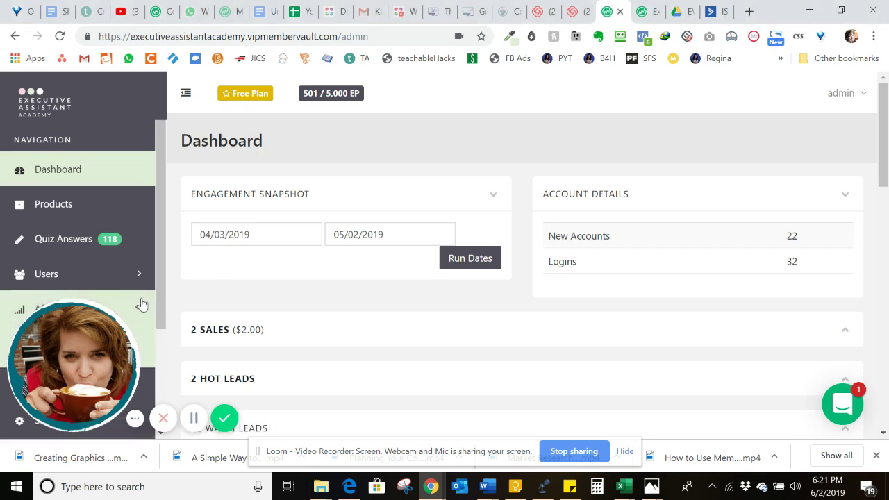
mouse_move(122, 305)
drag(74, 320, 169, 337)
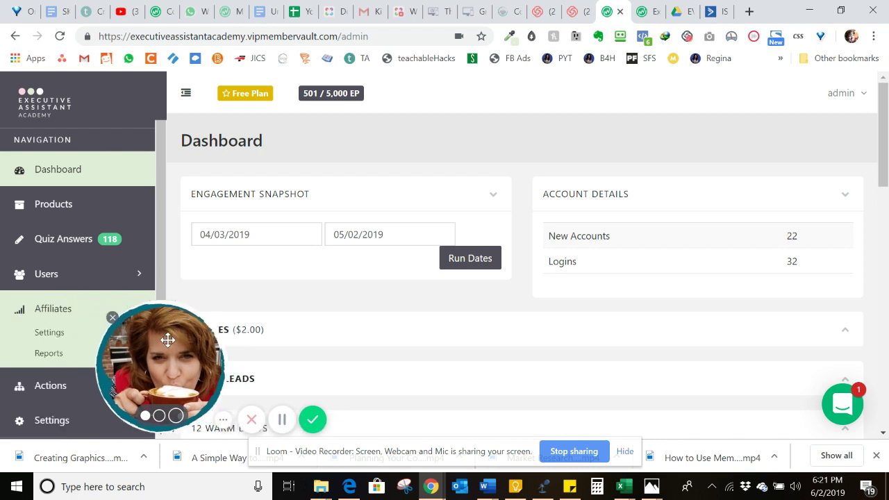
- Open Affiliate Settings listing seven products and choose Edit on the Master Course row
click(41, 333)
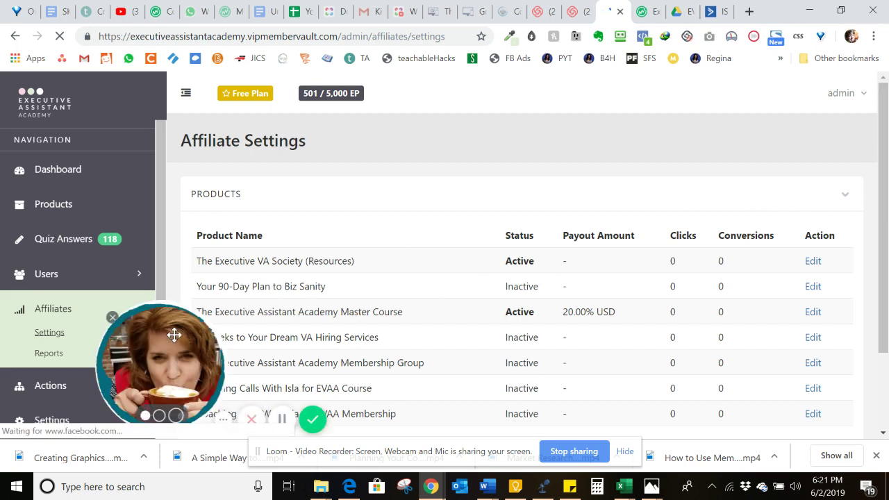
drag(176, 333, 153, 341)
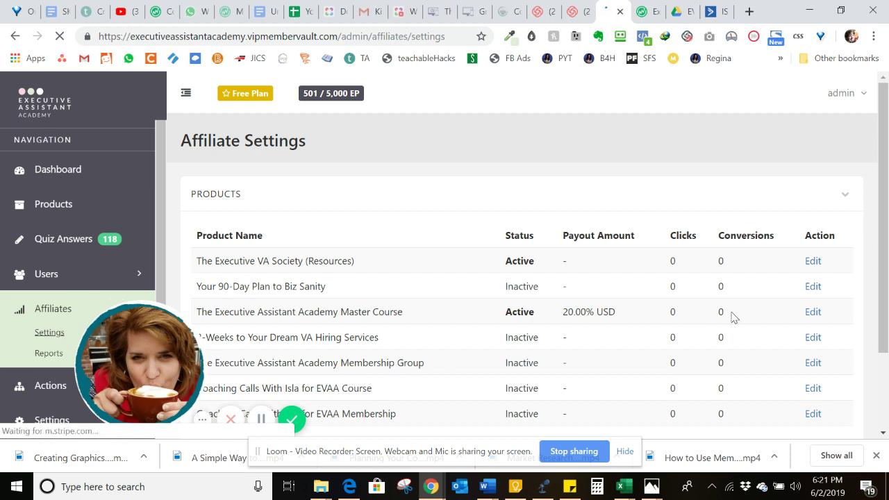
click(813, 312)
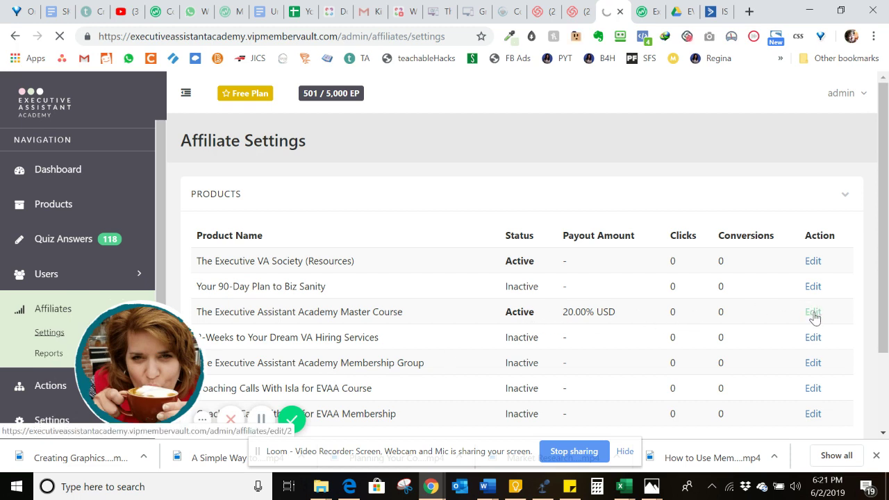
- Confirm the Master Course affiliate status stays Active and the payout type stays Percentage
click(813, 312)
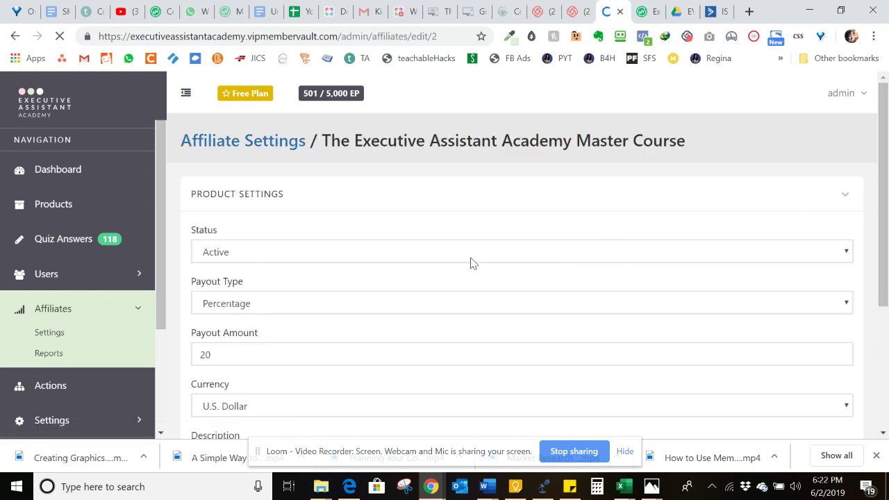
click(474, 259)
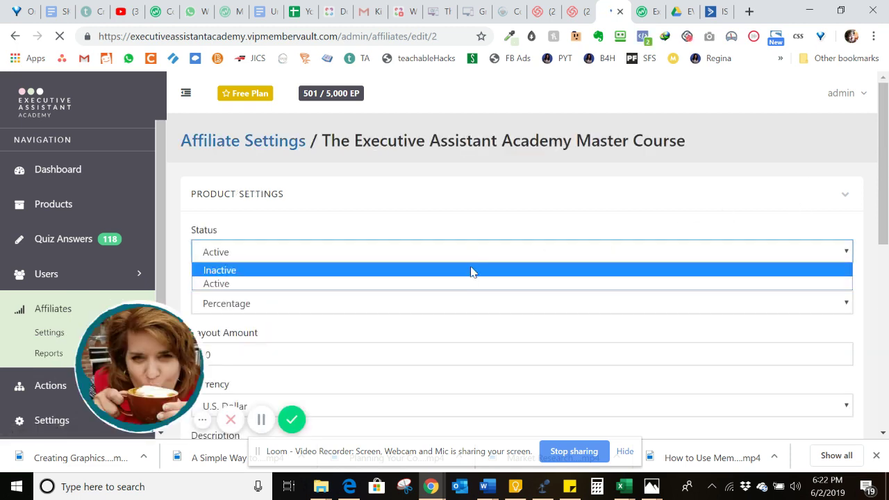
click(471, 287)
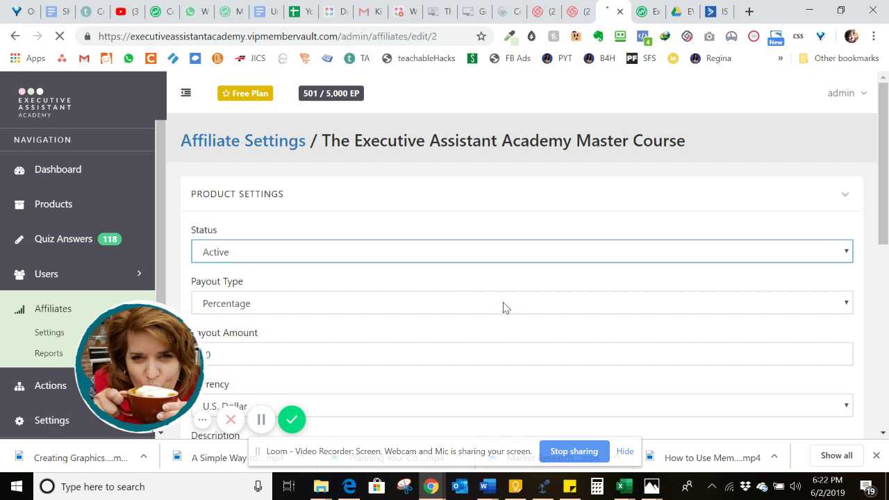
click(505, 308)
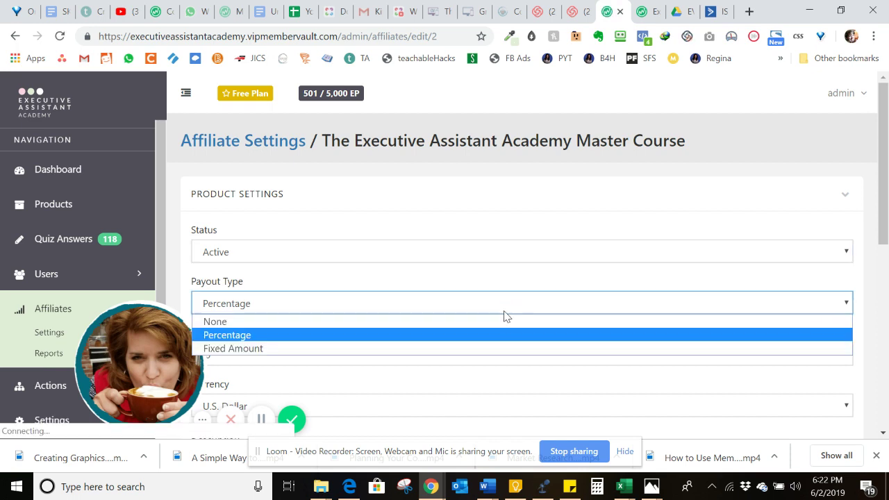
click(506, 338)
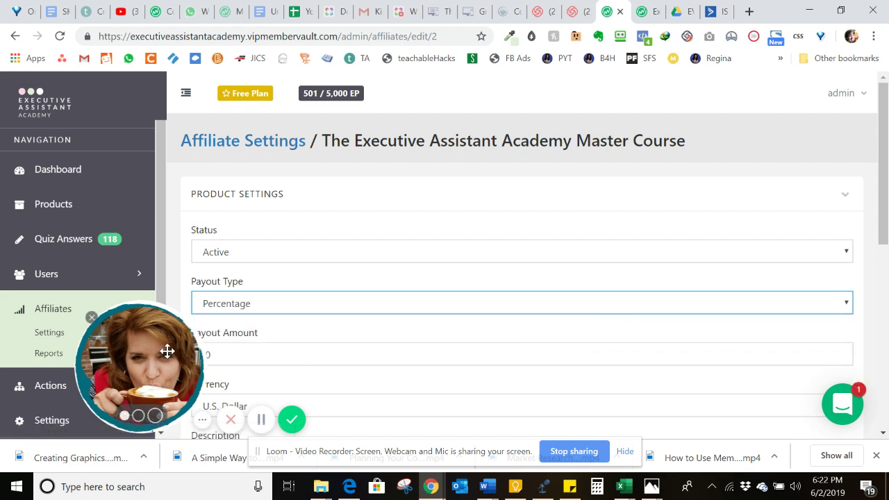
drag(166, 352, 127, 351)
drag(884, 216, 886, 338)
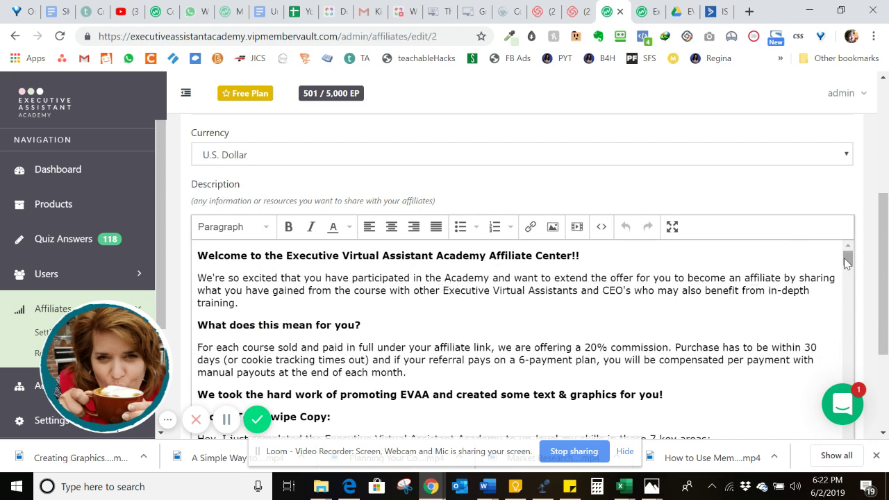
drag(844, 258, 848, 278)
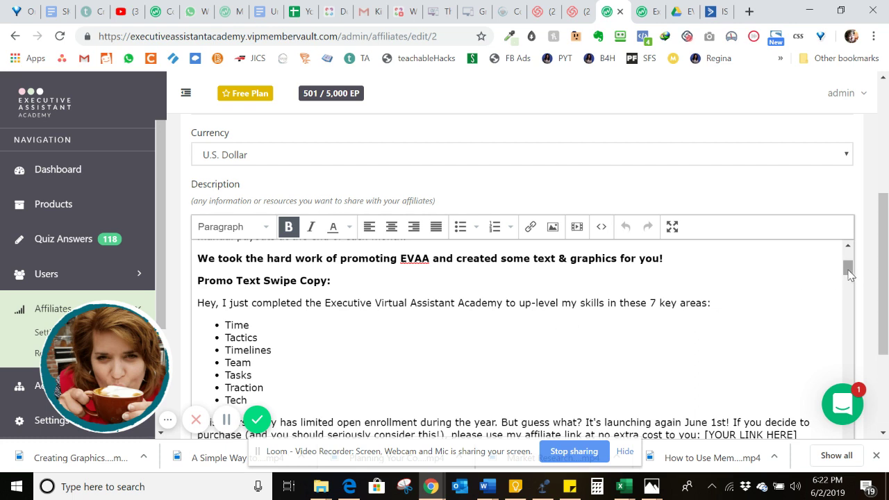
drag(849, 275, 886, 258)
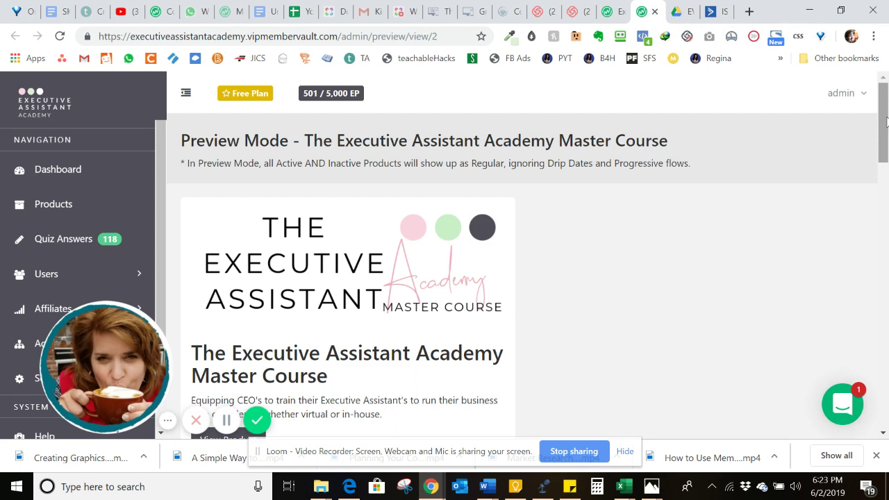
- Preview the Master Course as a student and enter the Keep Your Executive Assistant Skills module
drag(882, 121, 882, 141)
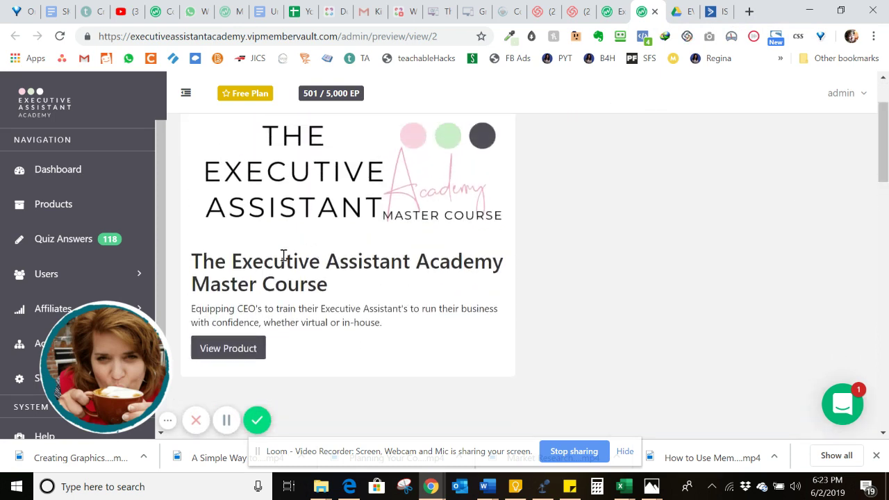
click(245, 363)
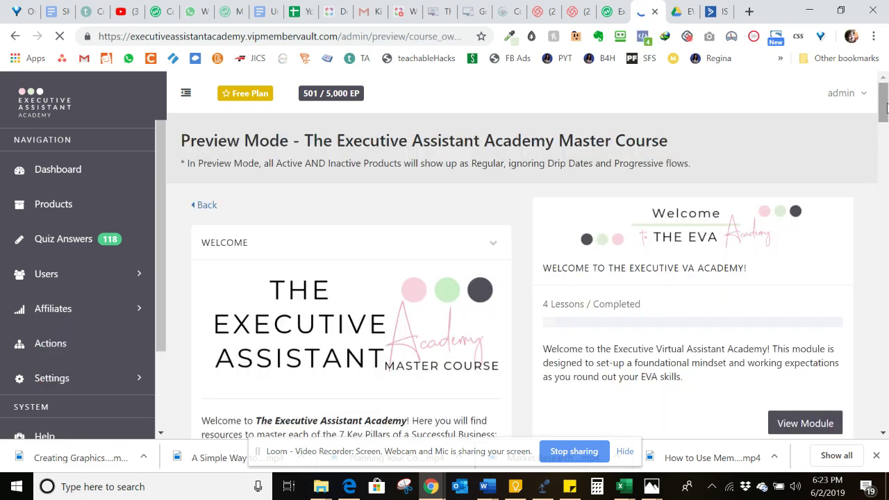
drag(884, 103, 886, 347)
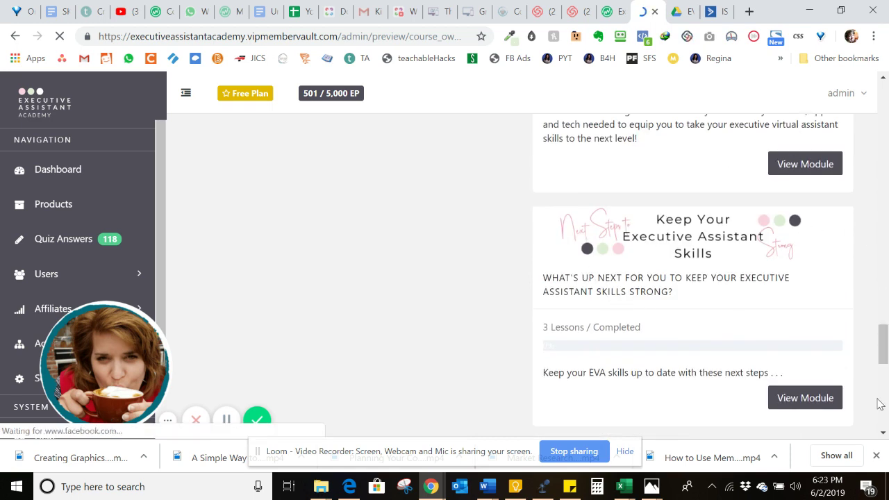
scroll(884, 334, down, 1)
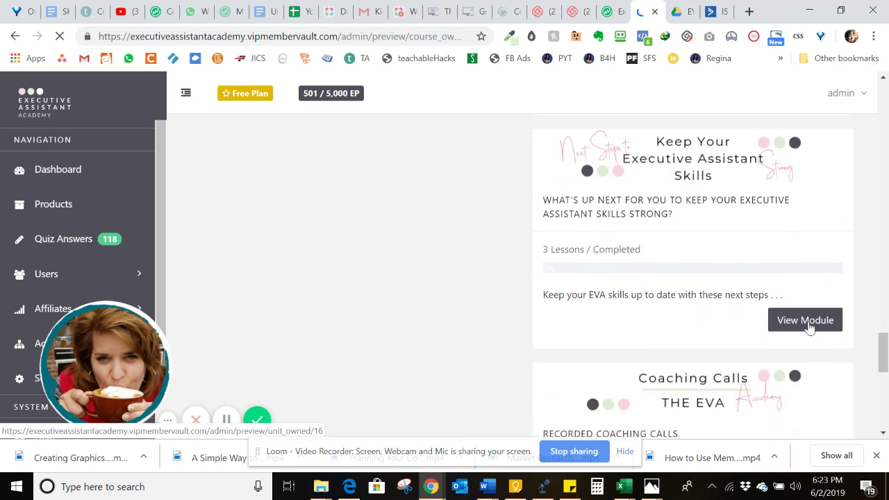
click(806, 326)
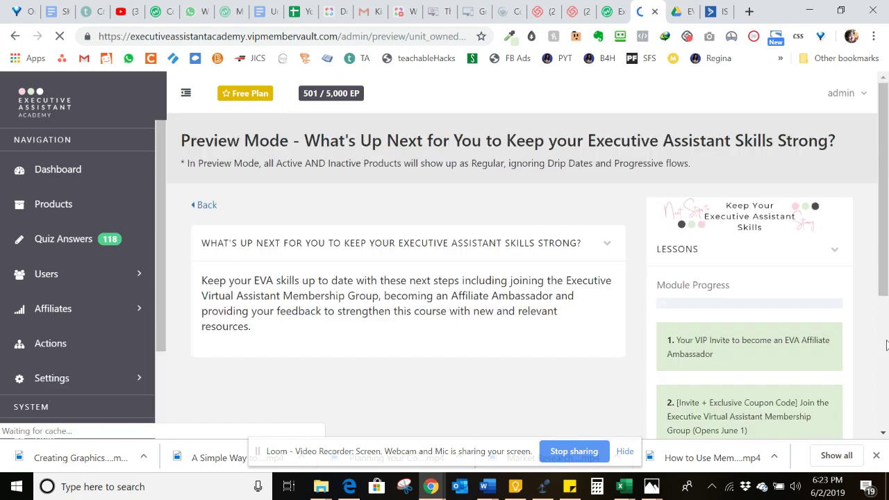
- Read lesson 1's EVA Affiliate Ambassador invite and follow the Download the Full Affiliate Instructions link
scroll(887, 241, down, 3)
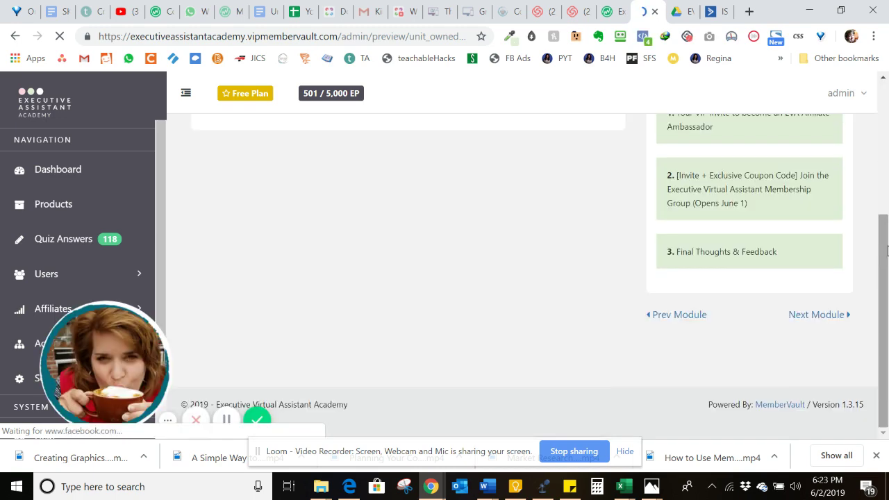
scroll(880, 226, up, 2)
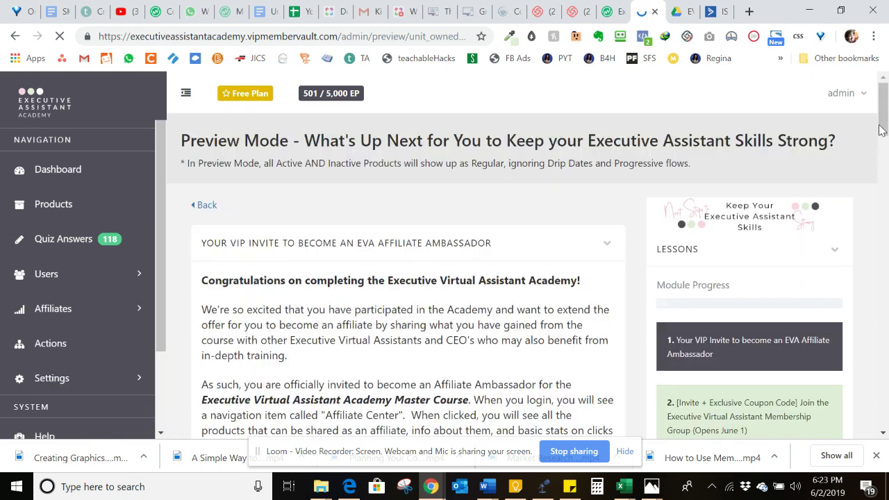
drag(887, 114, 887, 172)
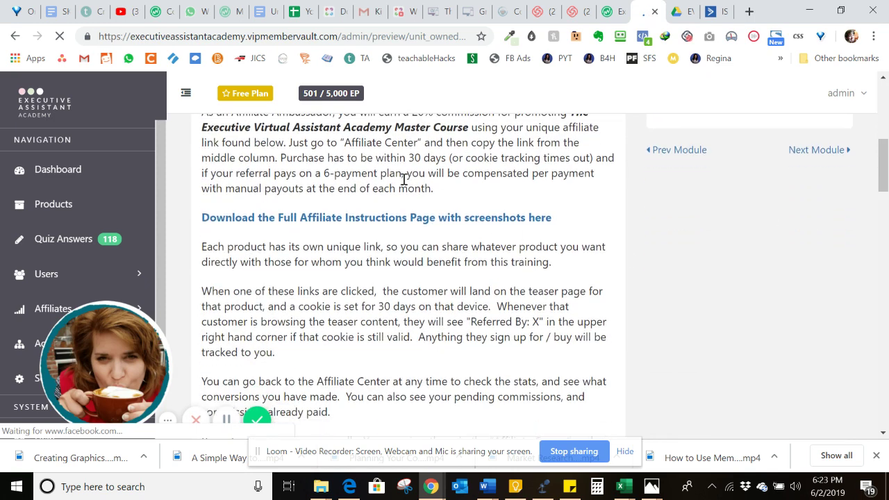
click(434, 224)
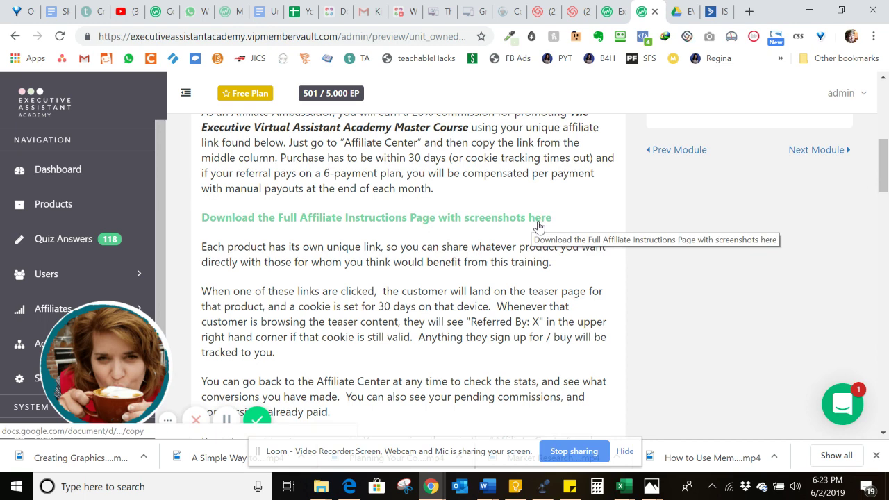
drag(881, 175, 886, 412)
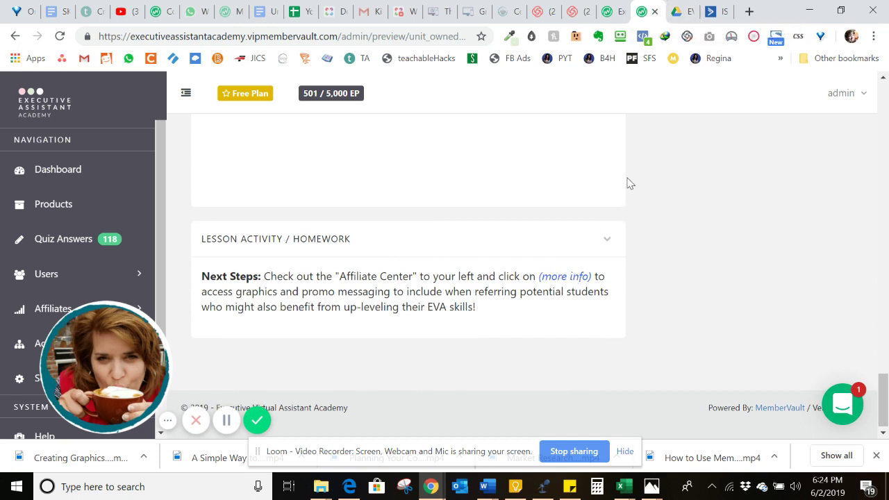
- Show EVAA Affiliate Instructions.pdf in Drive and highlight the 'Referred By: X' phrase on page 1
click(686, 12)
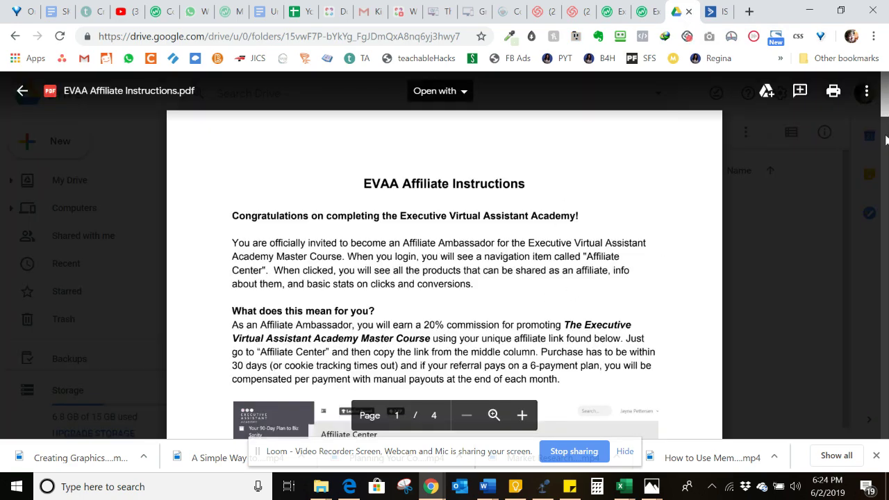
drag(882, 109, 885, 136)
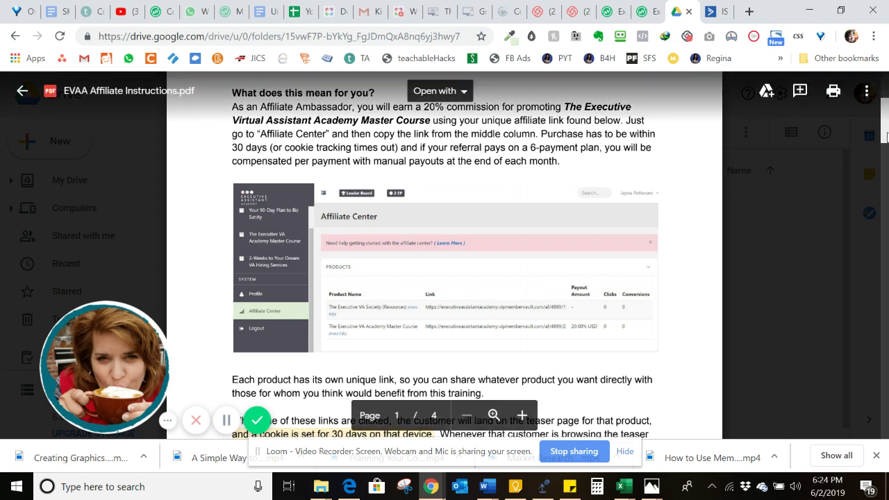
drag(887, 132, 886, 157)
scroll(412, 171, down, 2)
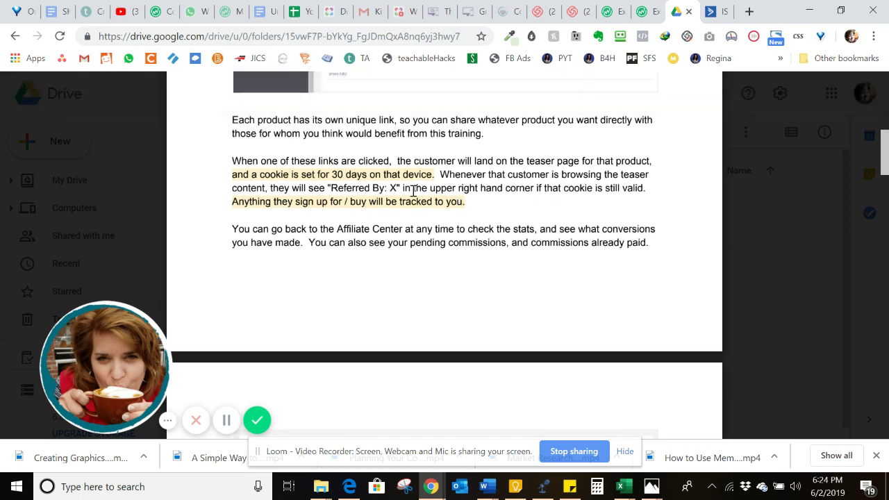
drag(331, 186, 402, 189)
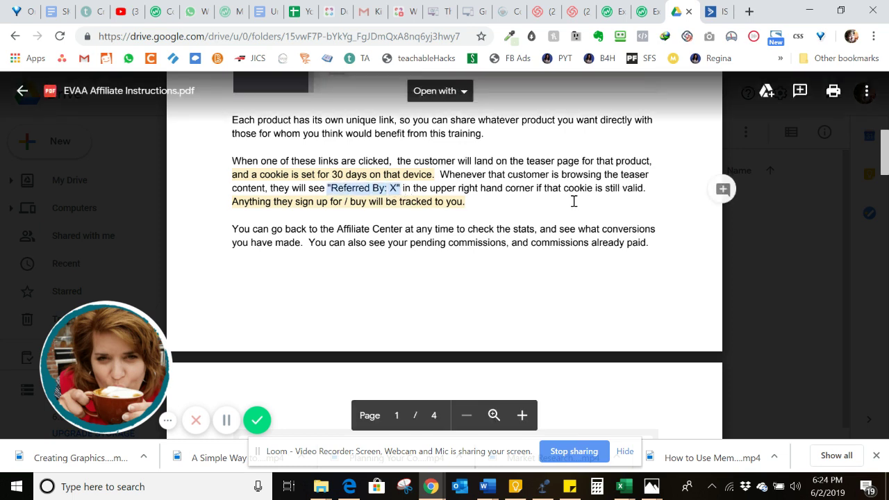
click(594, 193)
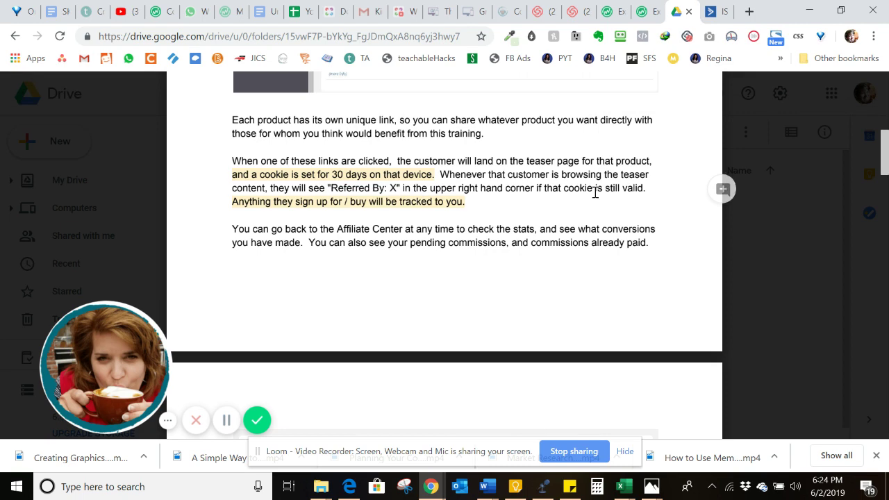
- Scroll the PDF to page 2's manual-payouts section with the Pending and Past Commissions tables
drag(887, 158, 887, 215)
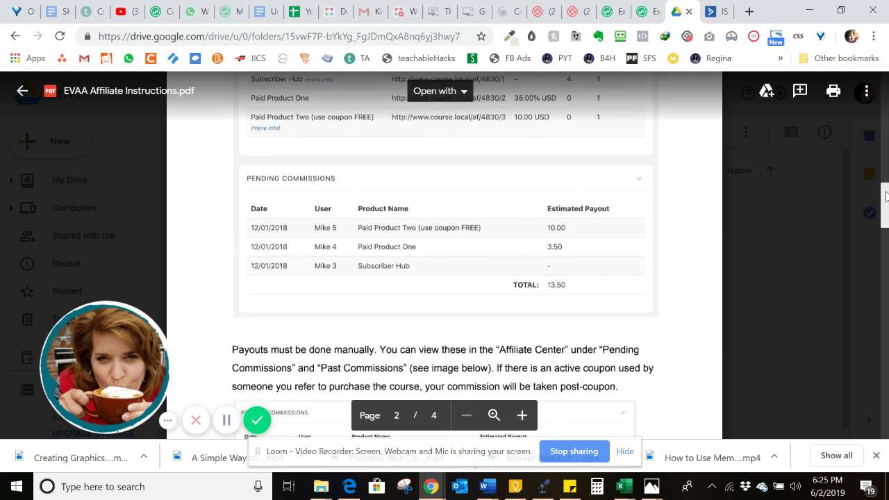
drag(885, 197, 887, 230)
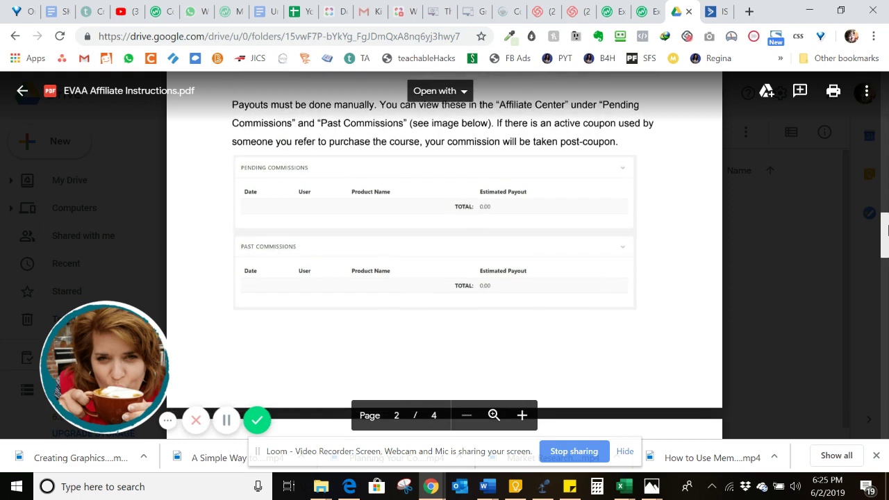
drag(887, 229, 887, 229)
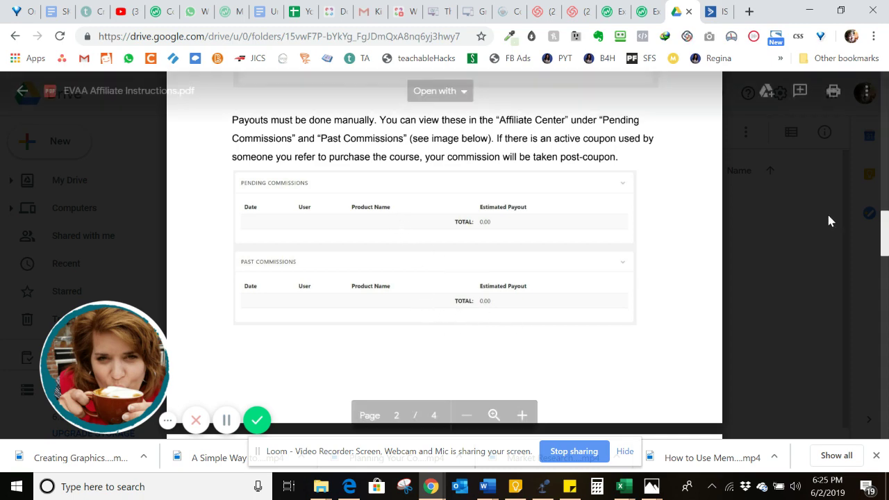
mouse_move(887, 231)
mouse_down()
mouse_move(887, 422)
mouse_move(887, 236)
mouse_up()
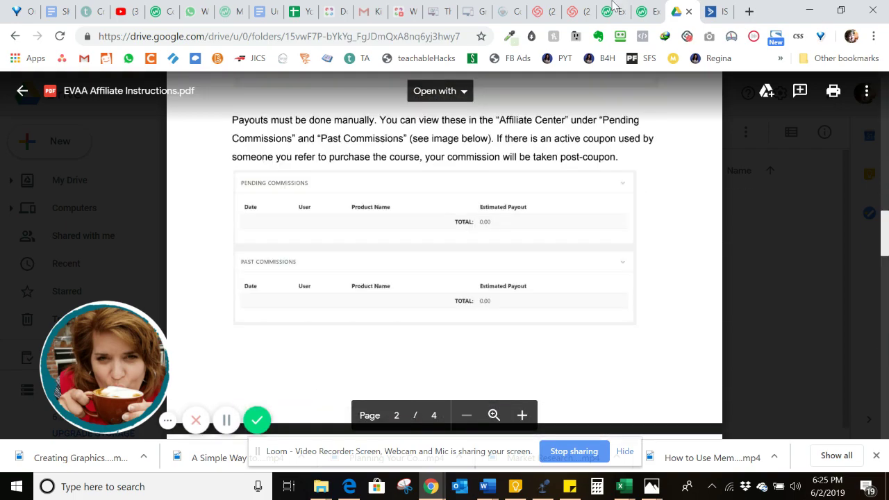
- Return to the MemberVault admin, open Affiliates > Reports and review the empty 05/03–06/02/2019 commissions tables
click(616, 19)
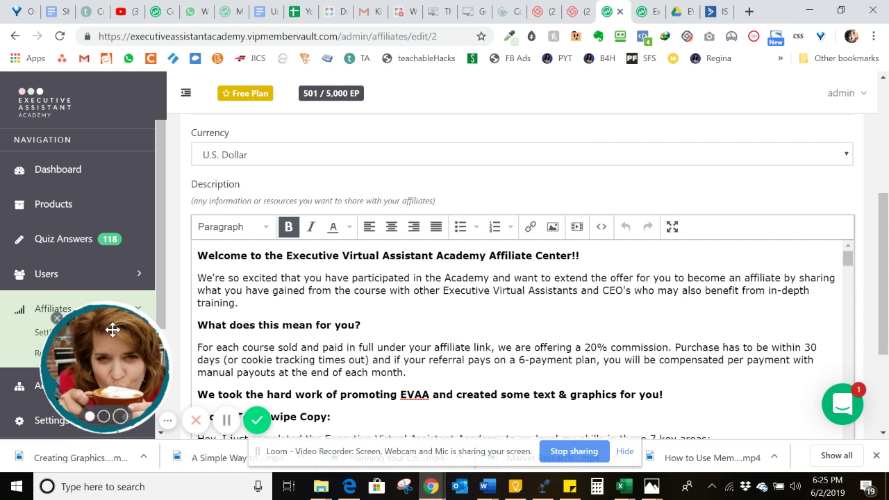
drag(113, 327, 224, 341)
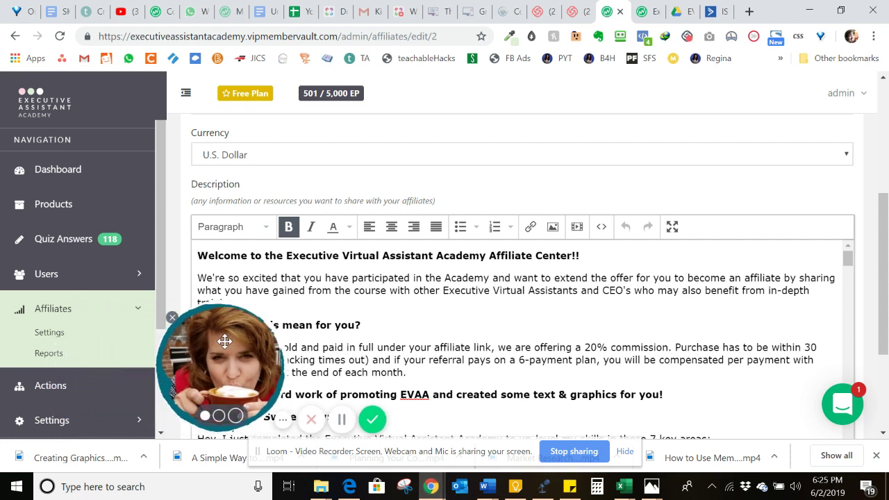
click(50, 353)
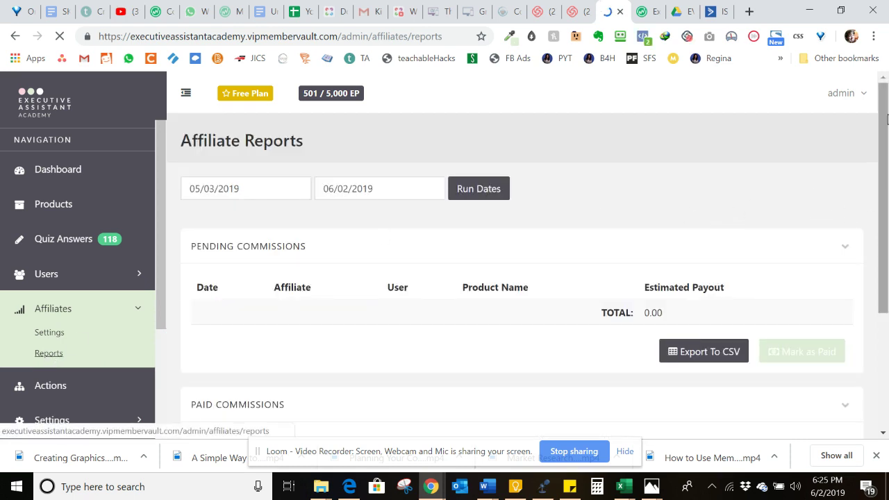
scroll(886, 139, down, 1)
scroll(885, 138, down, 2)
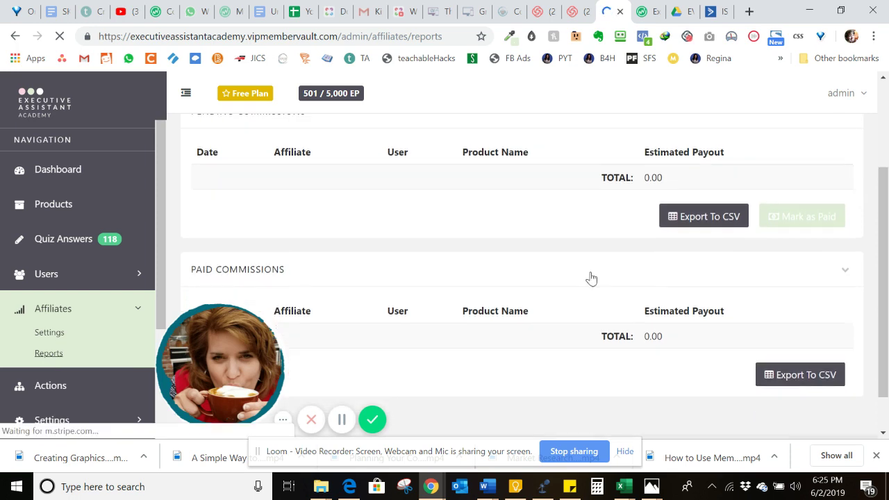
drag(215, 357, 94, 360)
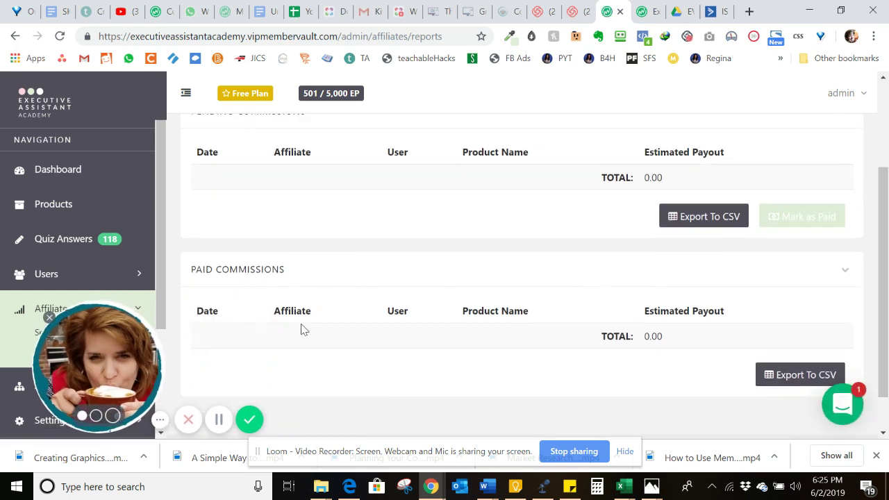
scroll(882, 173, up, 1)
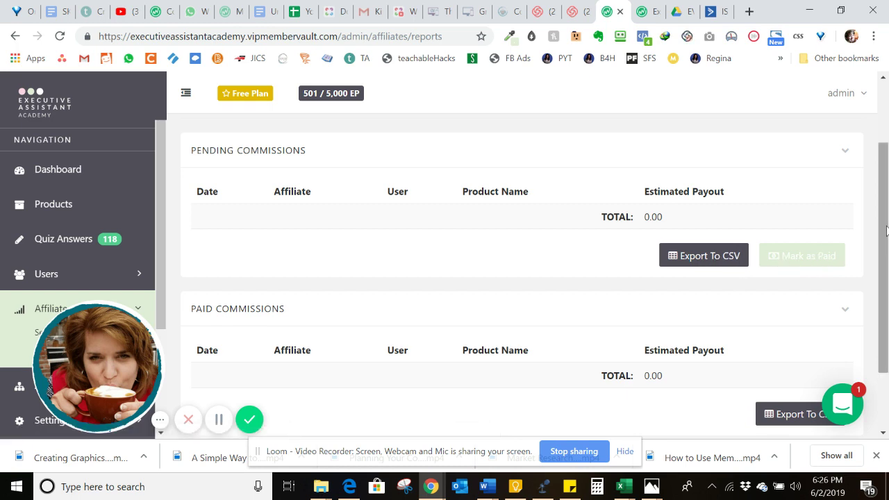
drag(886, 230, 883, 143)
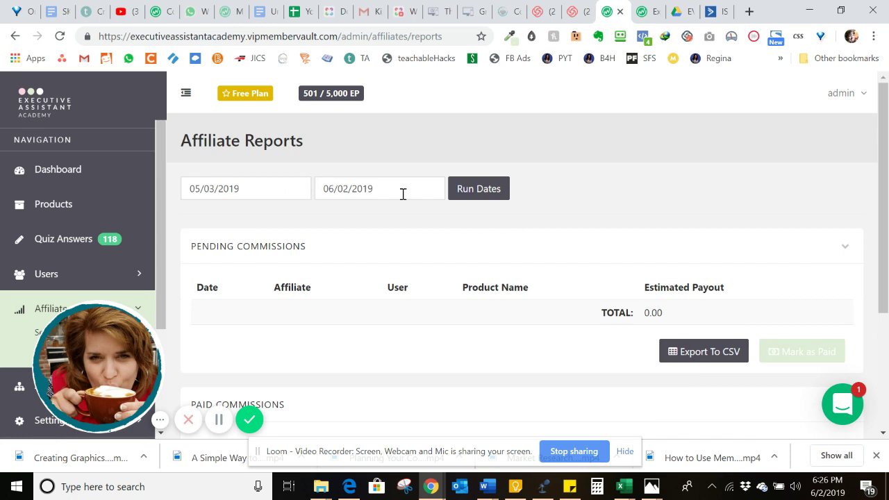
drag(886, 207, 888, 320)
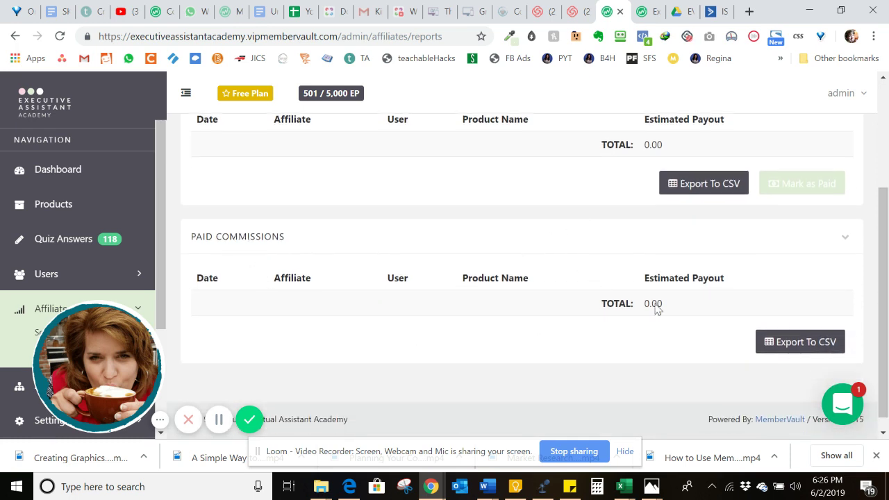
scroll(887, 278, down, 1)
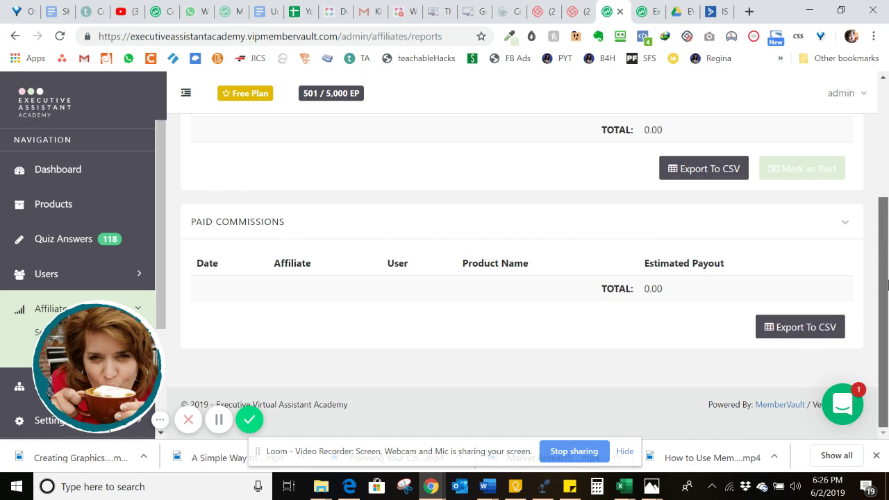
scroll(887, 258, up, 2)
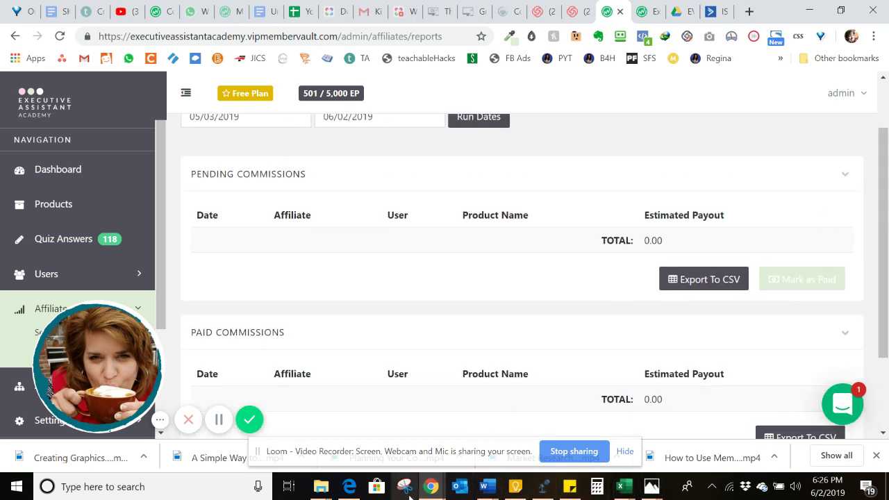
- In the incognito member window, open Affiliate Center and review its 20.00% Master Course link and empty commissions
mouse_move(432, 487)
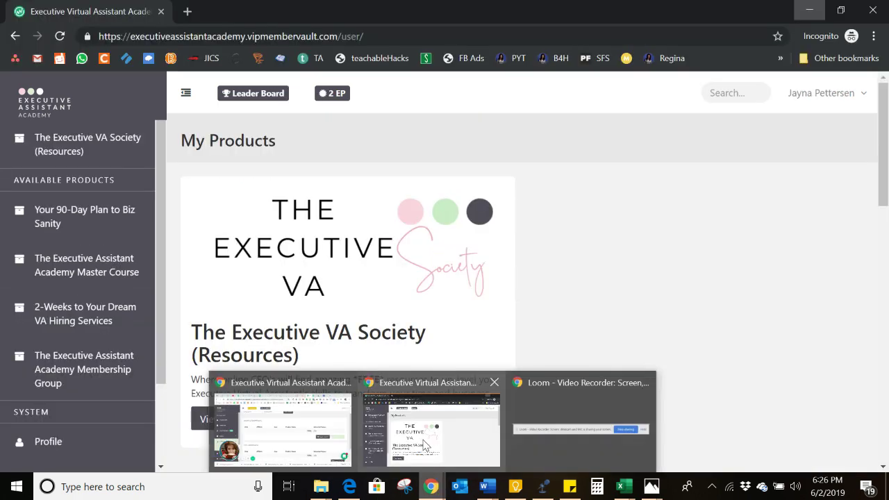
click(425, 444)
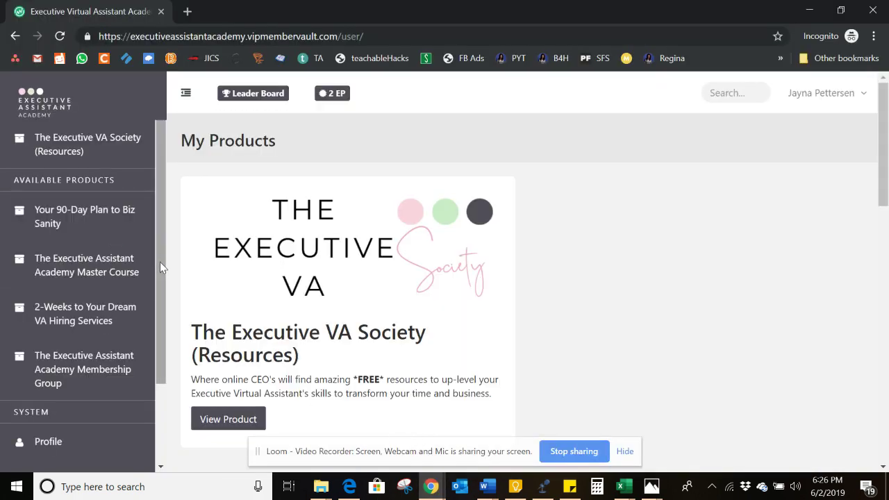
drag(158, 256, 158, 353)
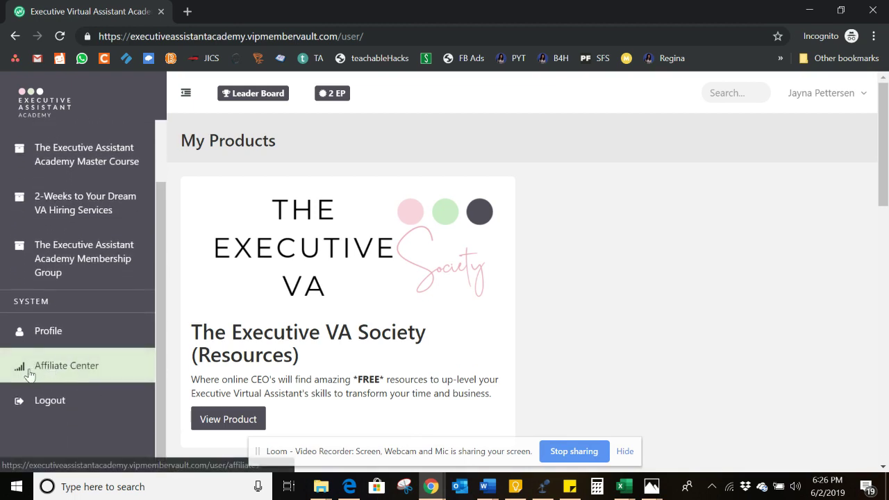
click(90, 368)
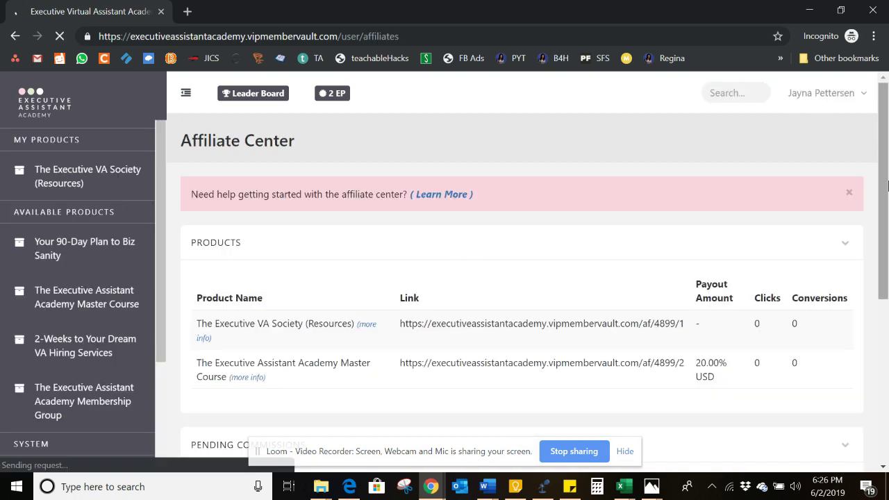
drag(885, 188, 887, 215)
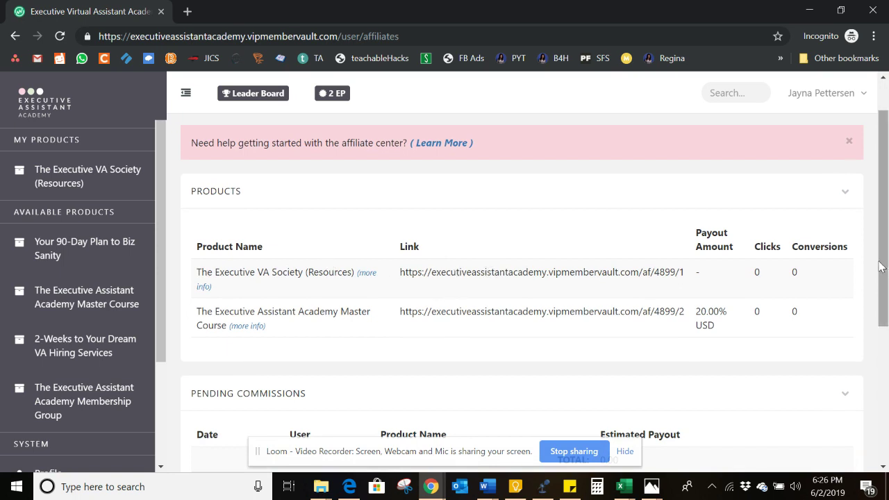
drag(880, 267, 885, 365)
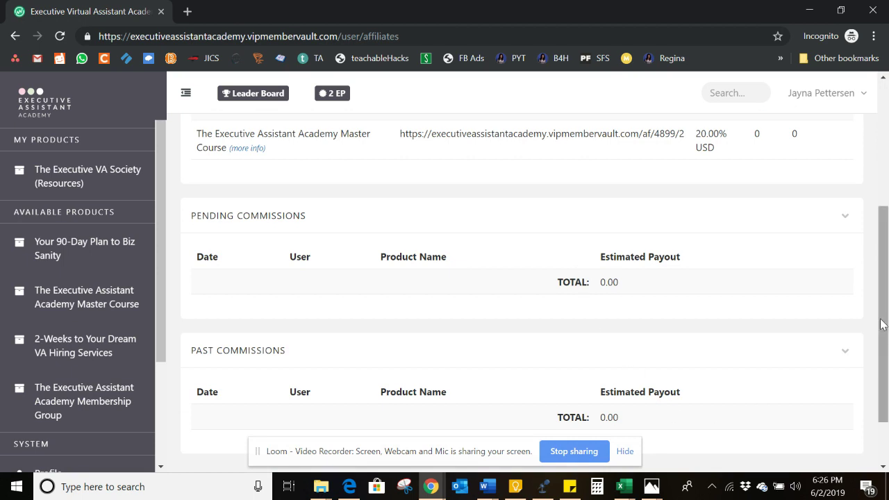
drag(881, 322, 887, 368)
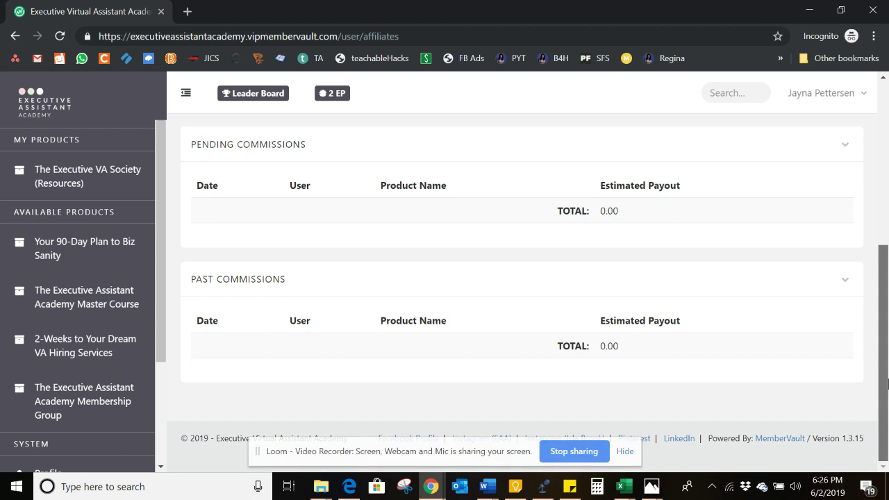
drag(887, 384, 887, 334)
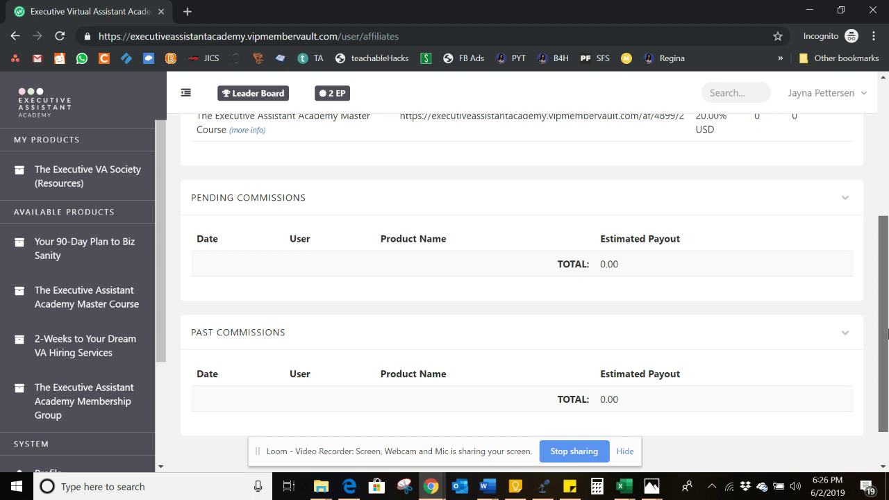
- Switch back to the admin window and view the Pending and Paid Commissions tables, both totalling 0.00
click(431, 486)
click(311, 441)
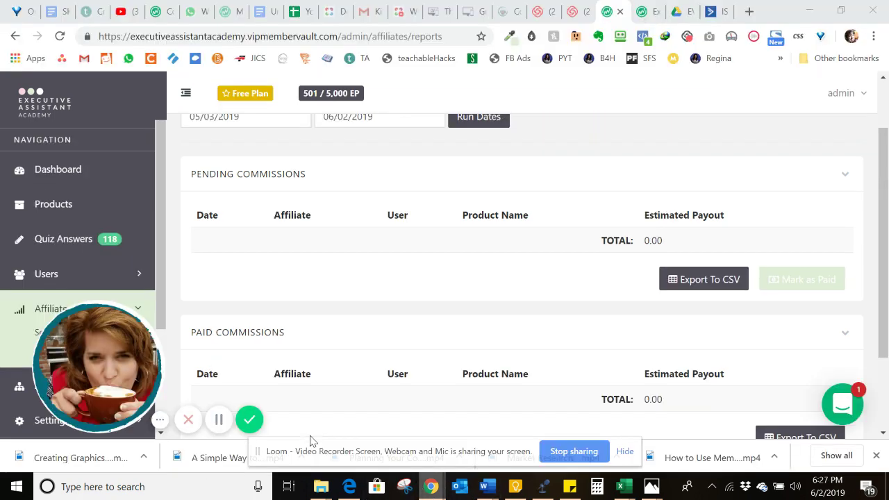
click(63, 274)
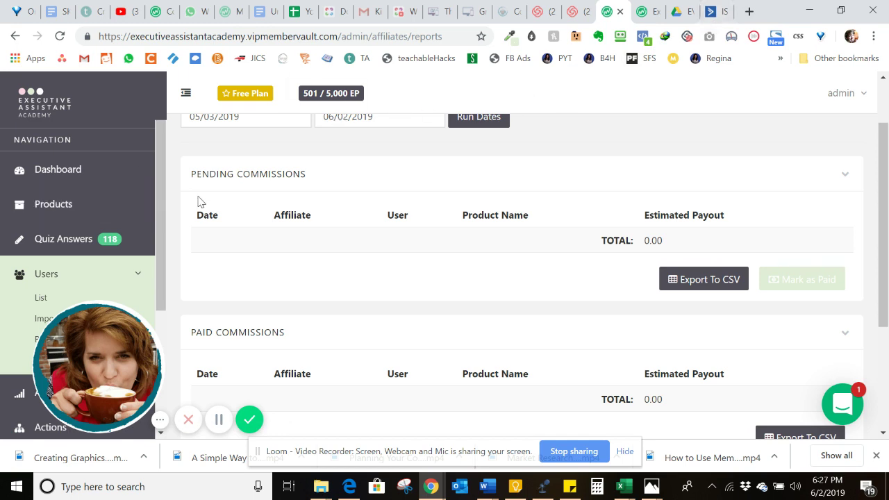
scroll(158, 193, down, 1)
scroll(168, 271, down, 1)
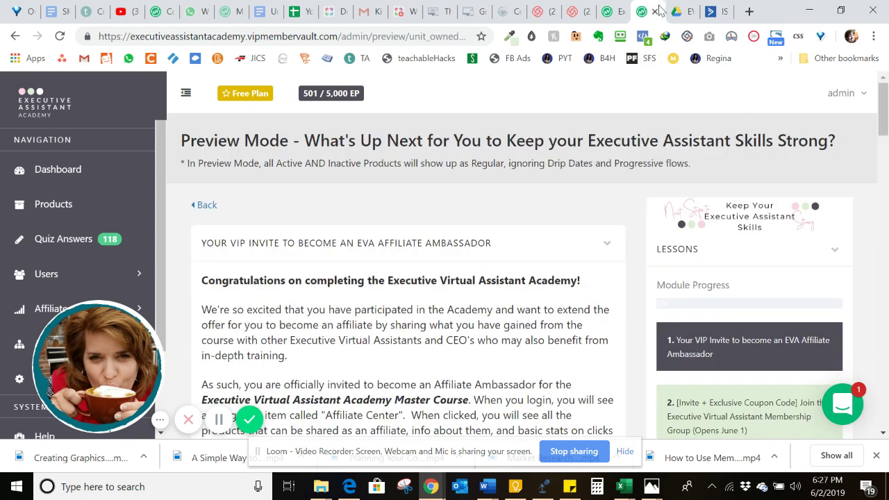
click(620, 10)
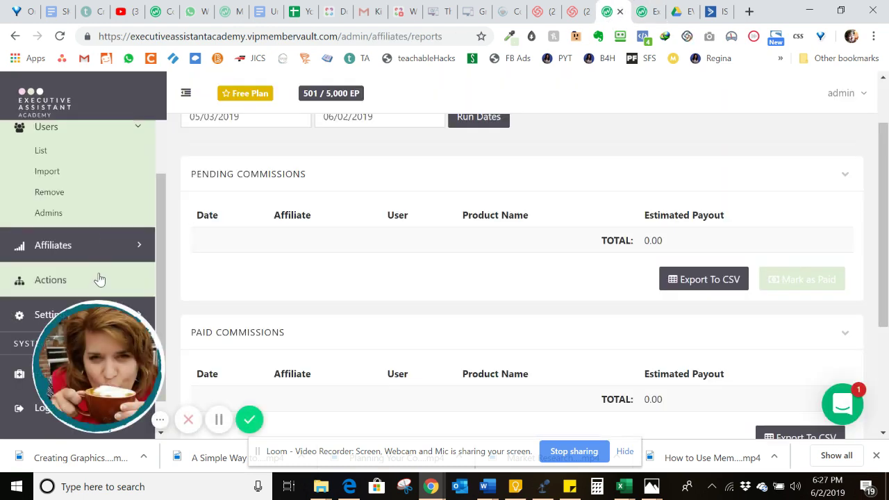
- On the Actions page, set the second action to fire when a user completes the Tech module
click(100, 279)
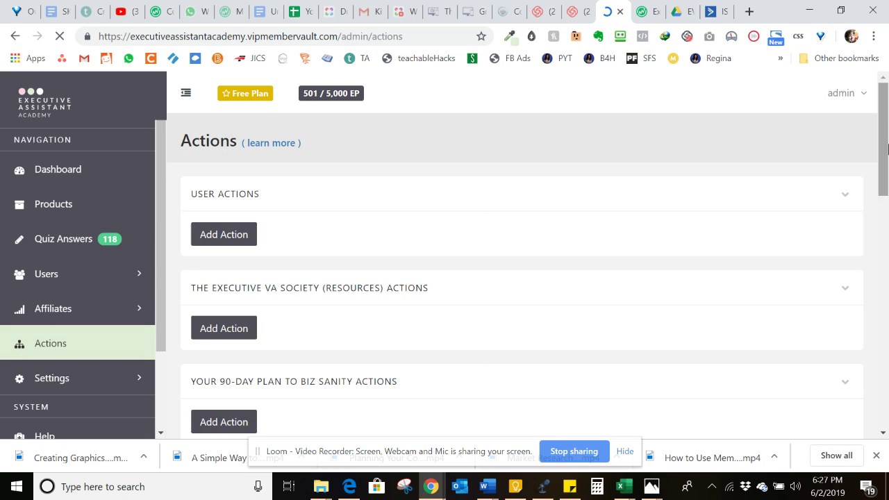
scroll(885, 147, down, 5)
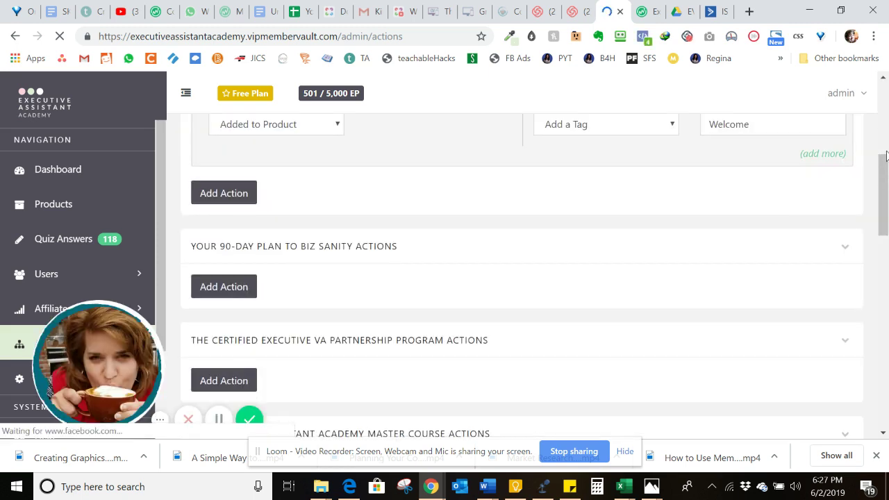
scroll(885, 149, up, 3)
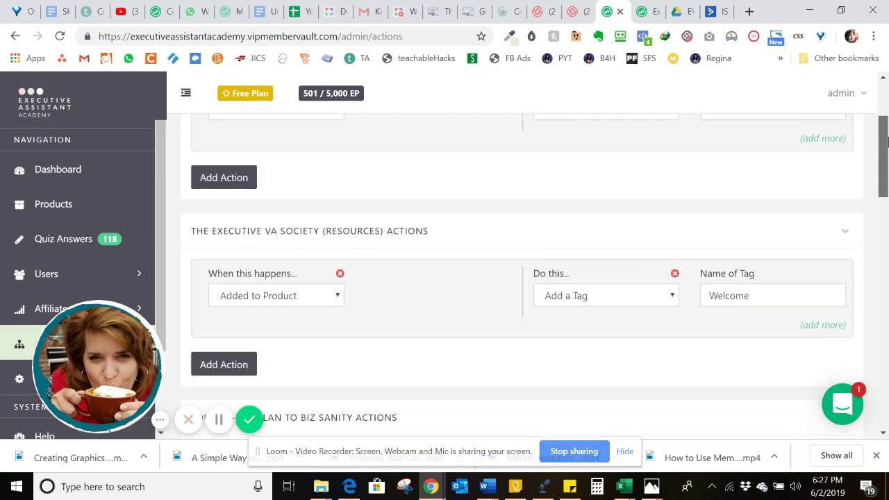
drag(885, 141, 887, 257)
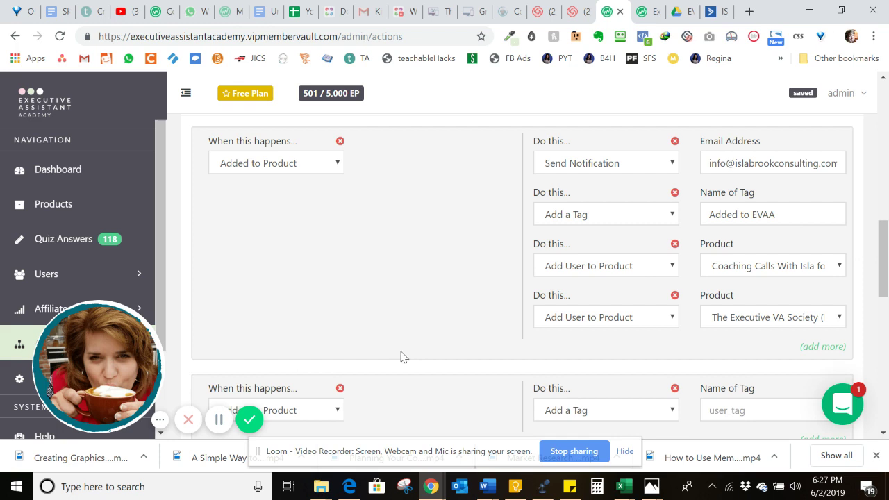
click(334, 414)
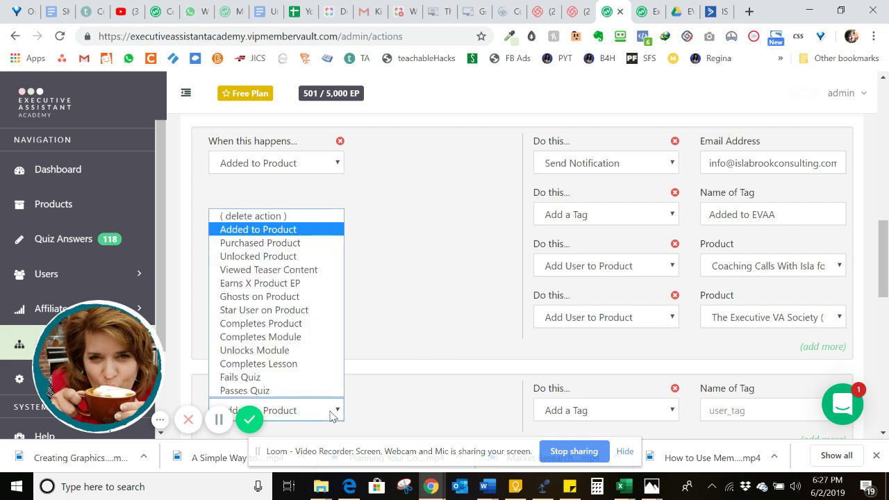
click(294, 337)
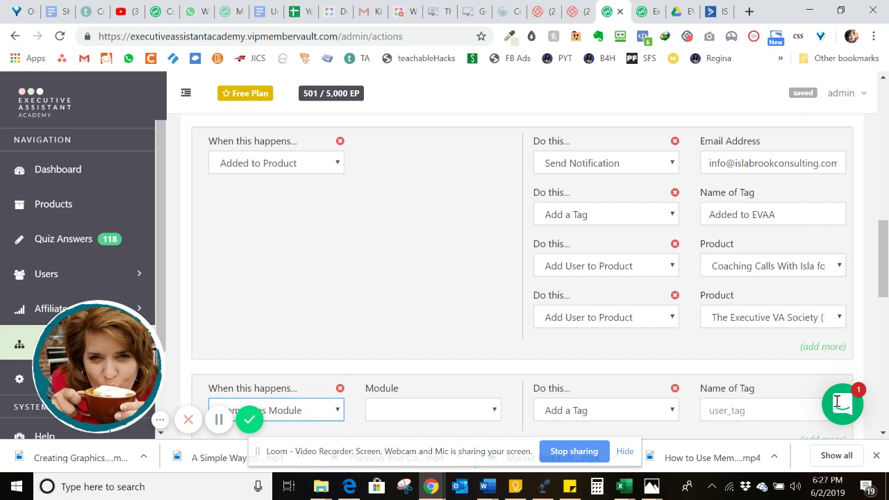
click(488, 410)
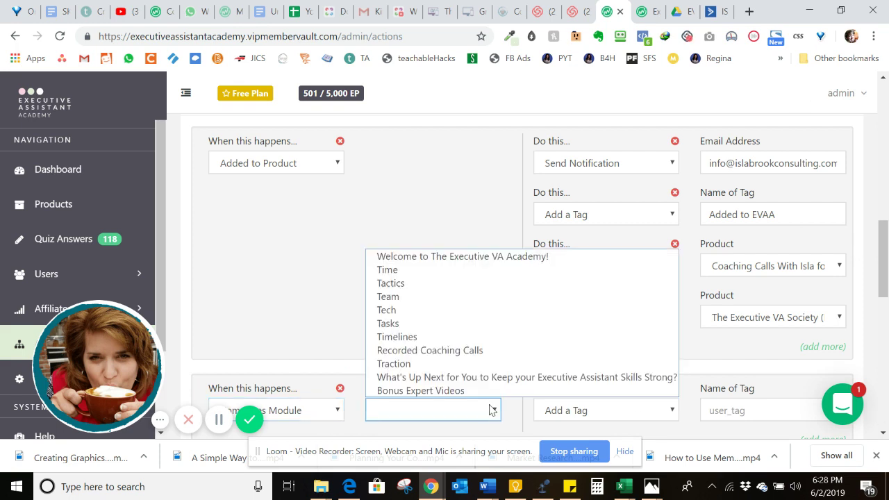
click(412, 313)
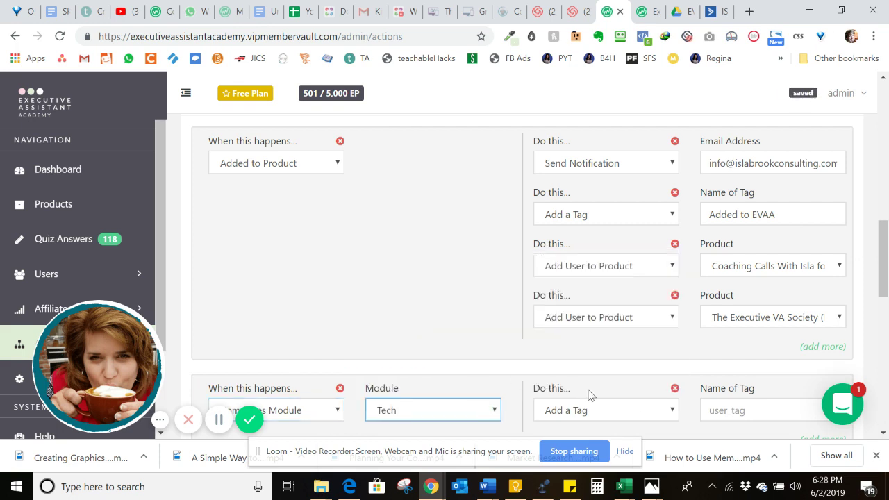
- Have that action add the tag 'Affiliate', then delete the unused Added to Product row
click(731, 409)
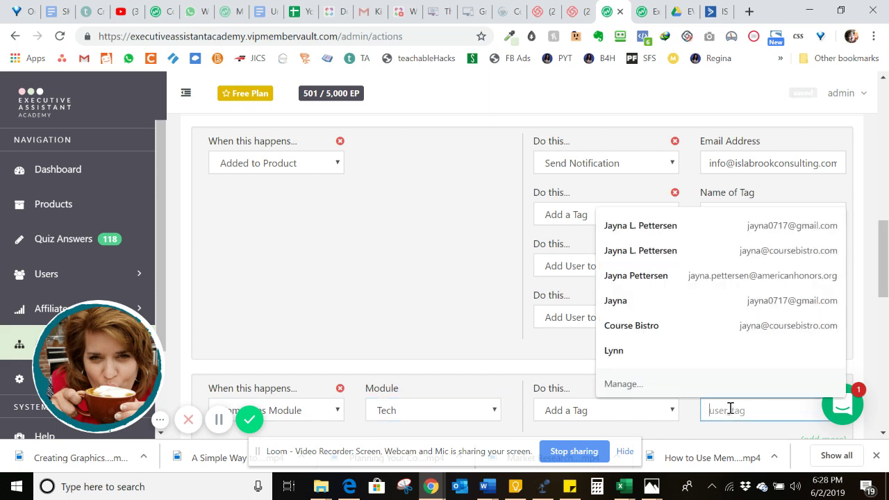
text(Affi)
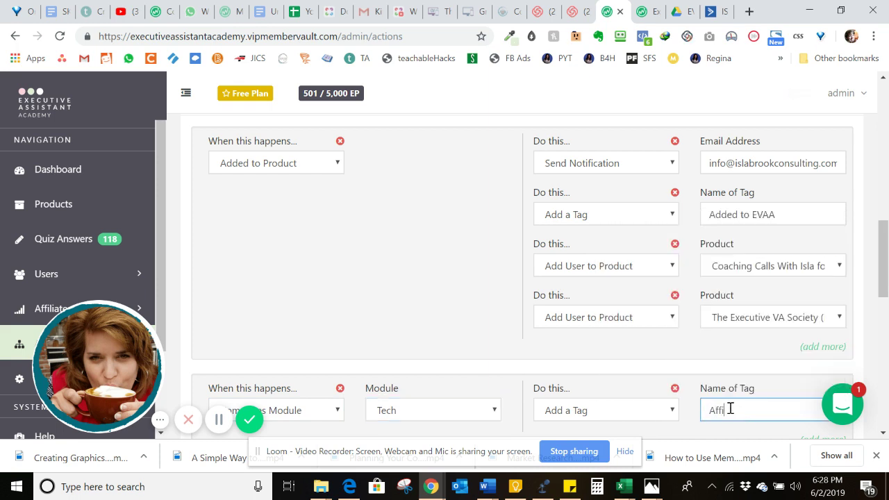
text(liate)
drag(884, 295, 886, 325)
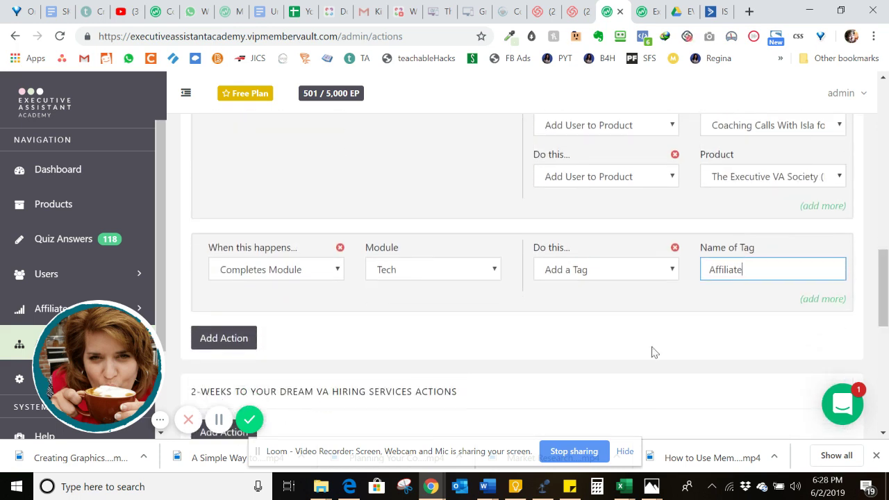
click(221, 343)
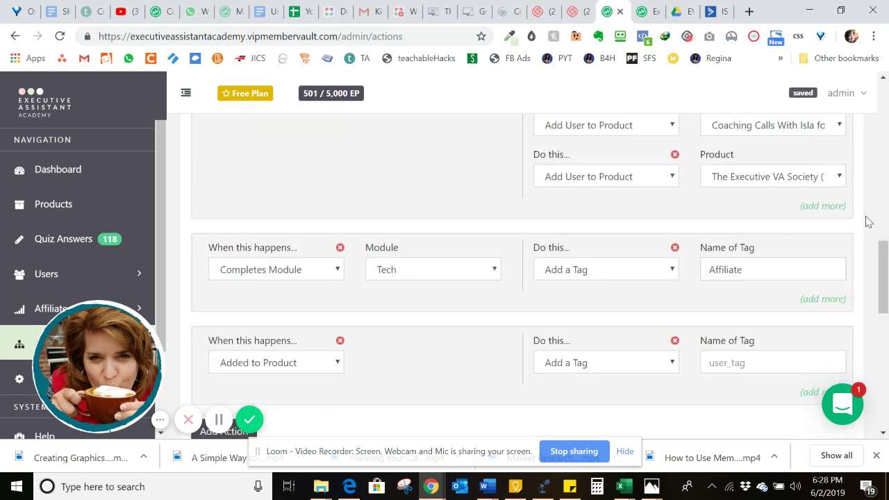
click(339, 340)
click(512, 116)
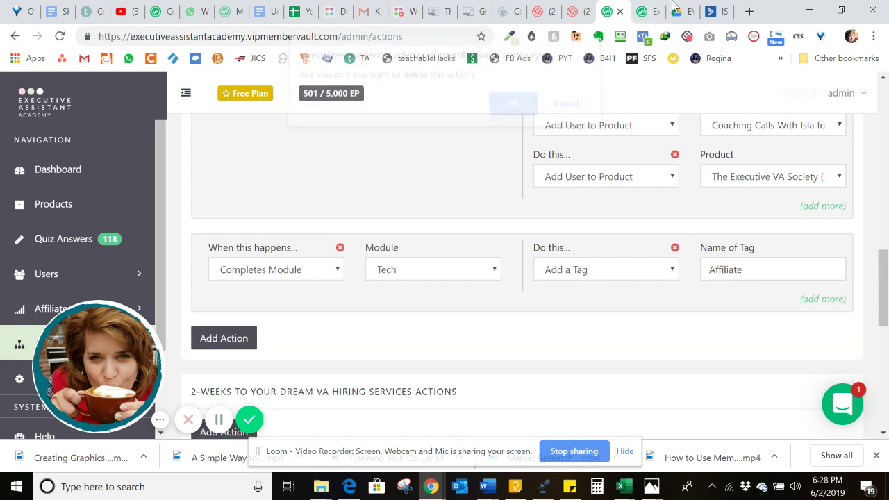
- In ActiveCampaign, give the Welcome to EVAA Master Course automation a 'Tag Affiliate is added' start trigger
click(721, 13)
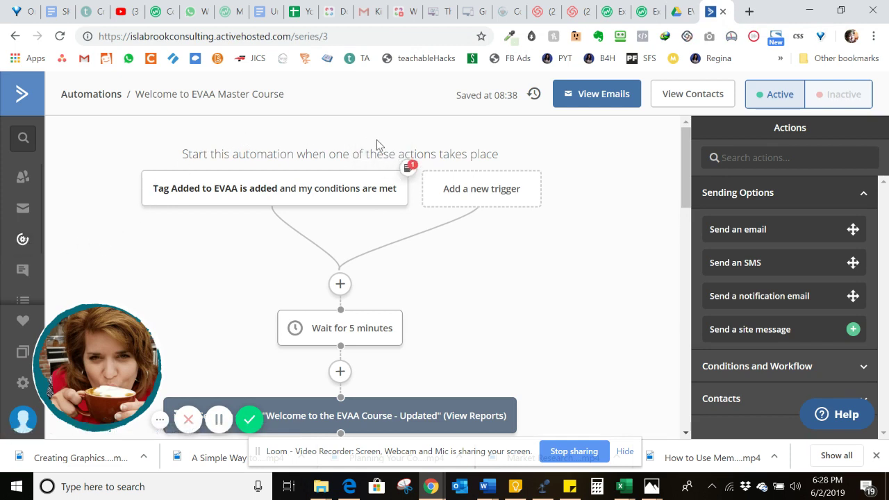
click(449, 188)
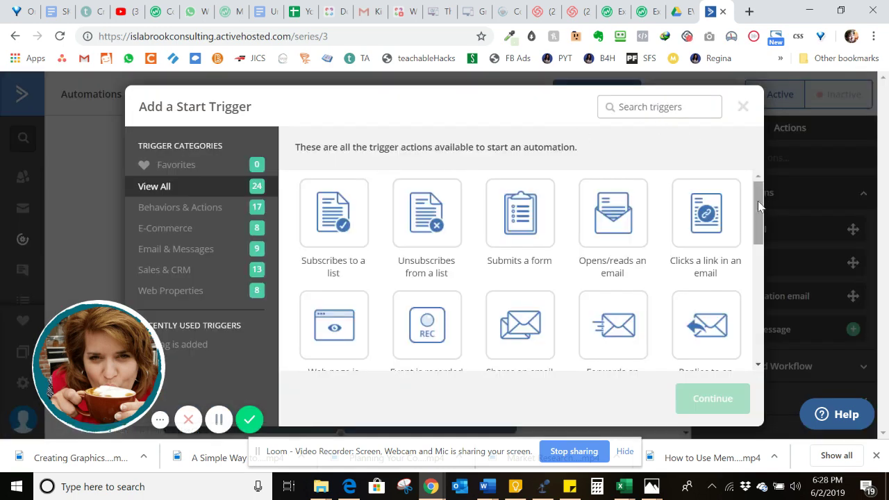
drag(758, 200, 758, 261)
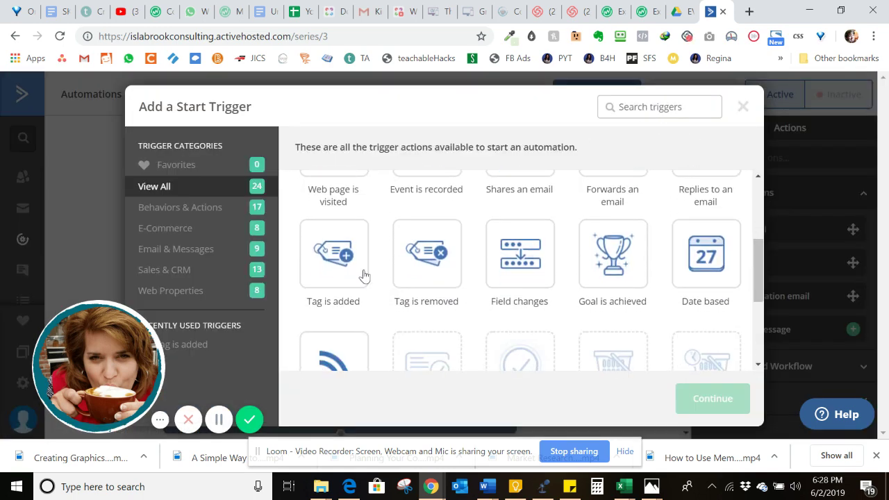
click(335, 260)
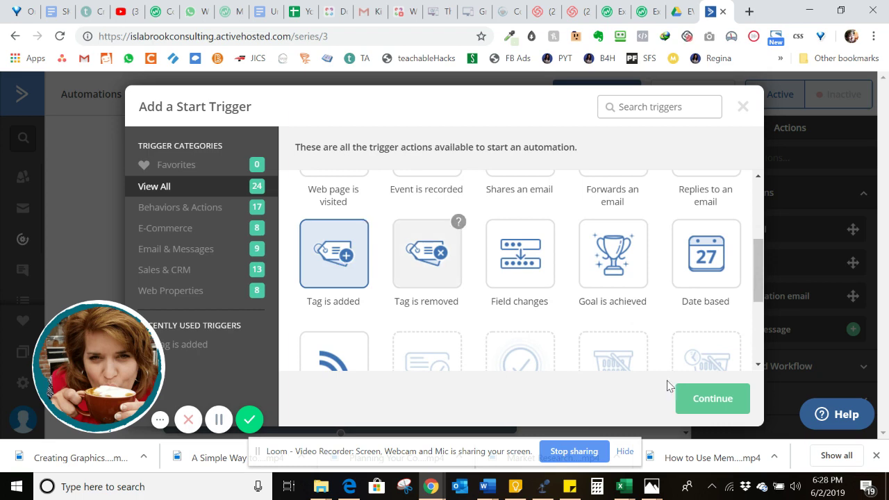
click(695, 397)
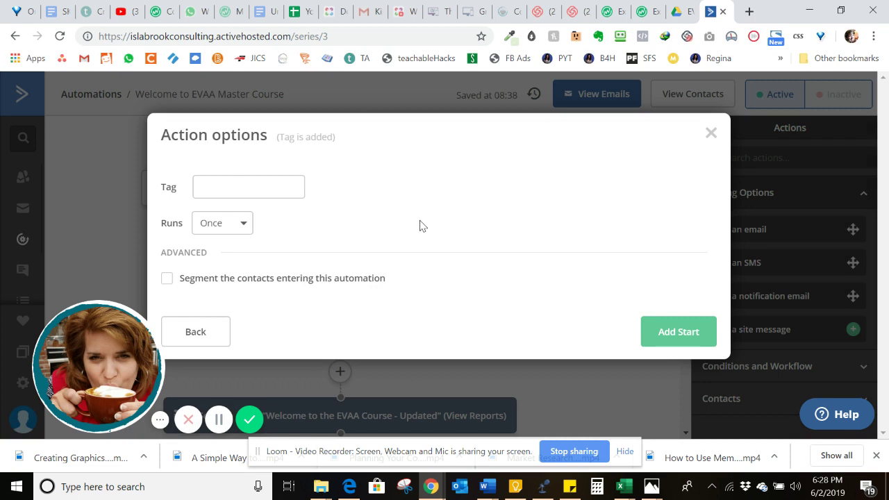
click(222, 189)
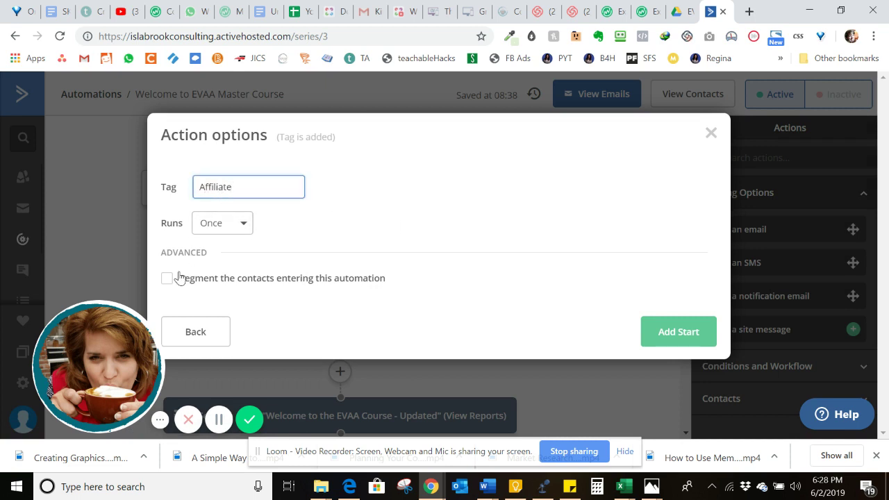
click(684, 336)
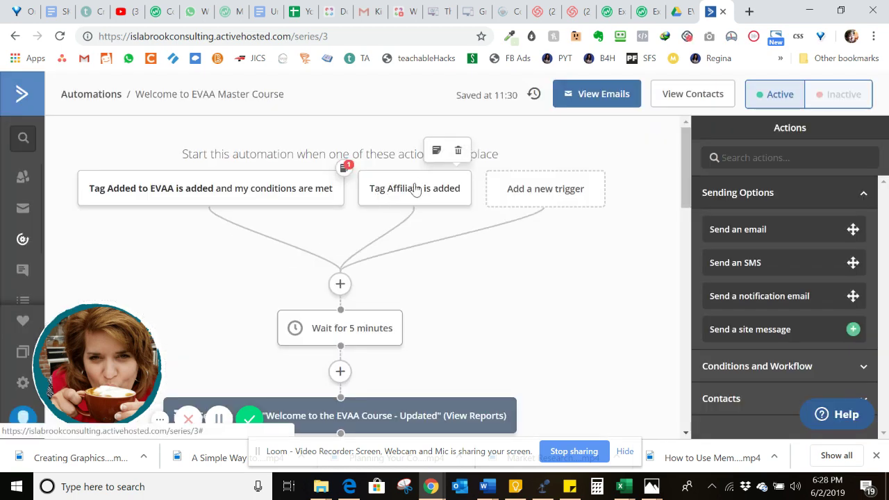
- Dismiss the new-step chooser, then delete the 'Tag Affiliate is added' trigger and confirm
click(340, 285)
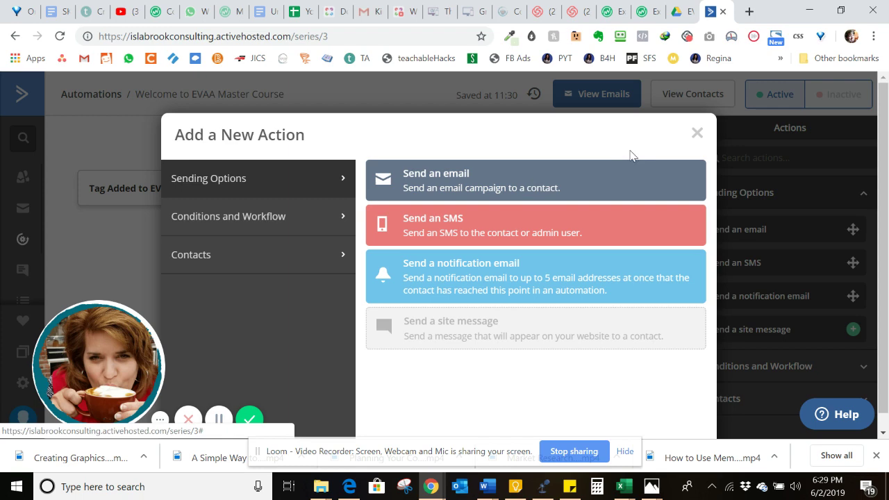
click(696, 134)
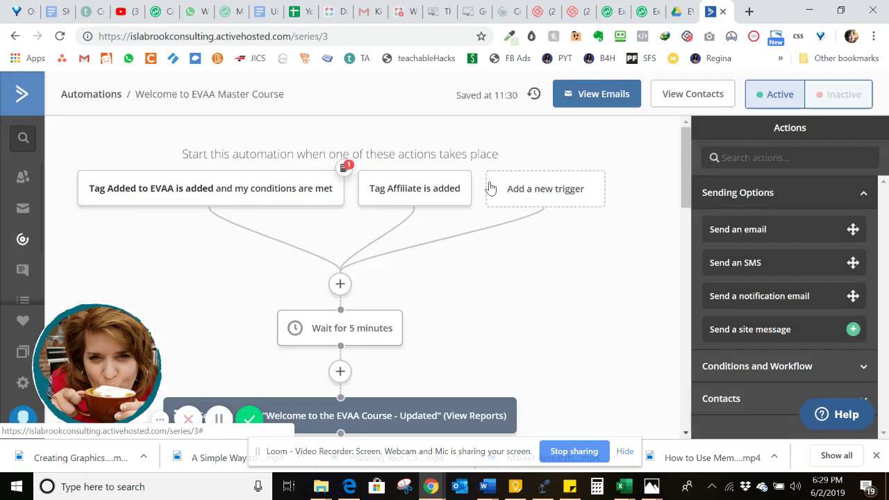
mouse_move(463, 191)
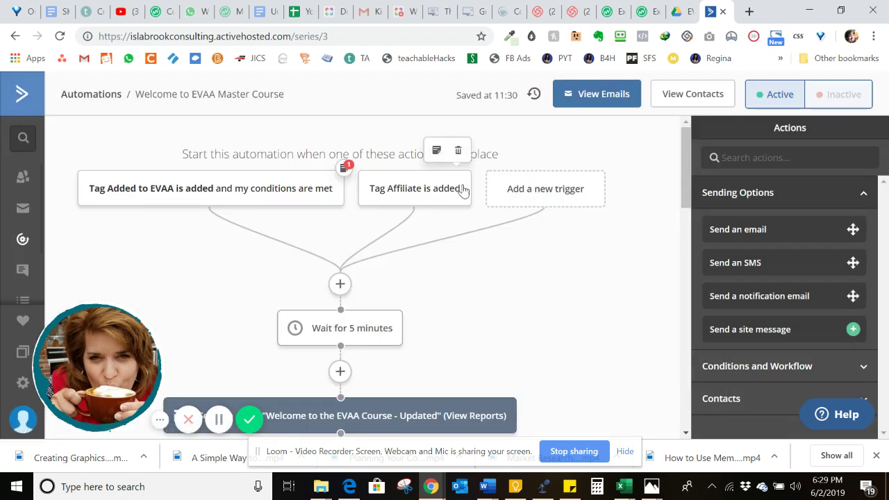
click(458, 150)
click(514, 118)
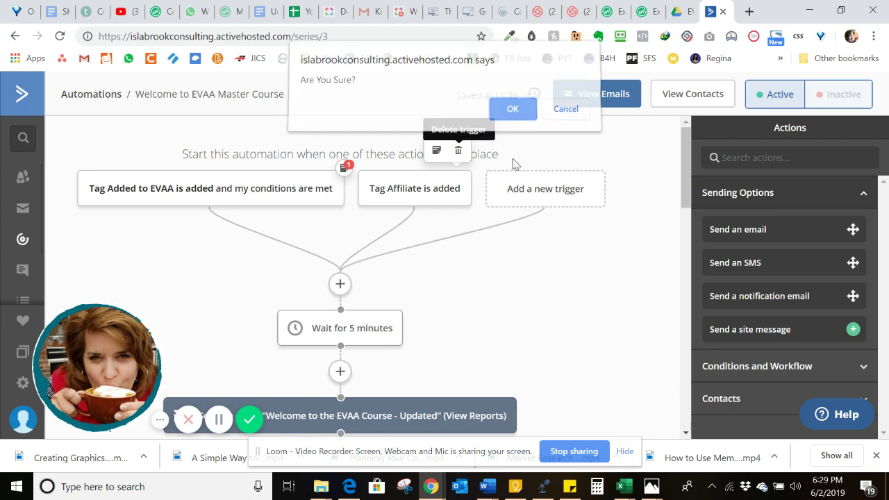